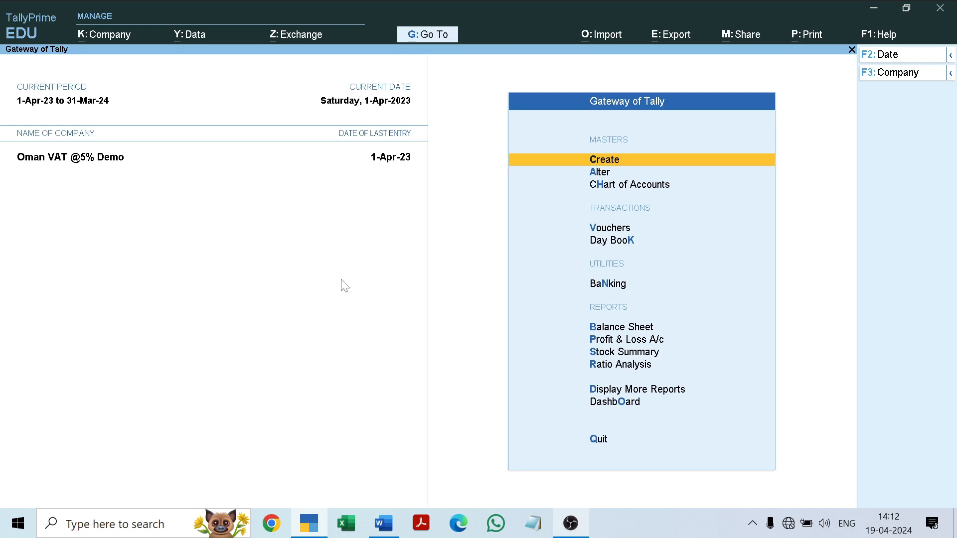
Step: Switch to the VAT Project Practical Entries document in Word and review the company details and April entries 1 to 3
{"action": "left_click", "coordinate": [392, 524]}
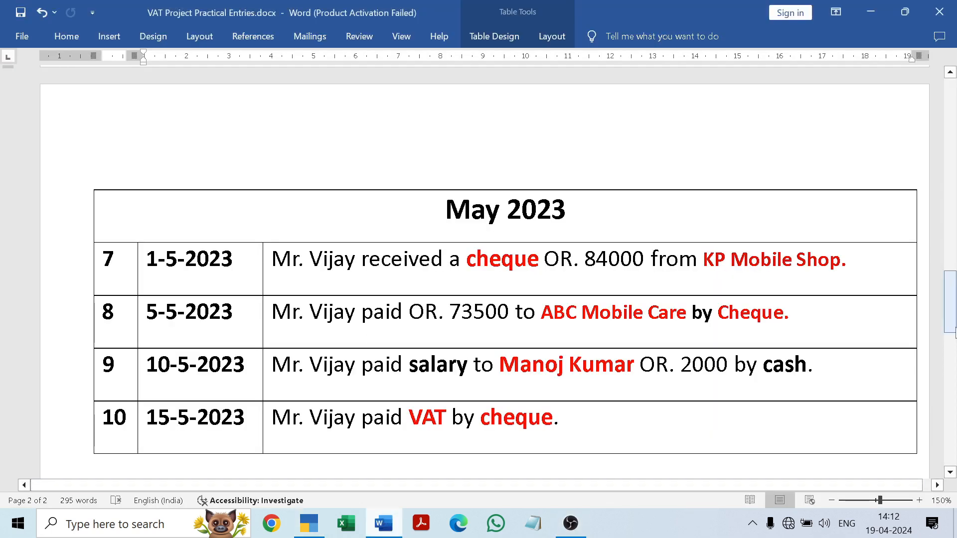
{"action": "left_click_drag", "start_coordinate": [953, 315], "coordinate": [955, 47]}
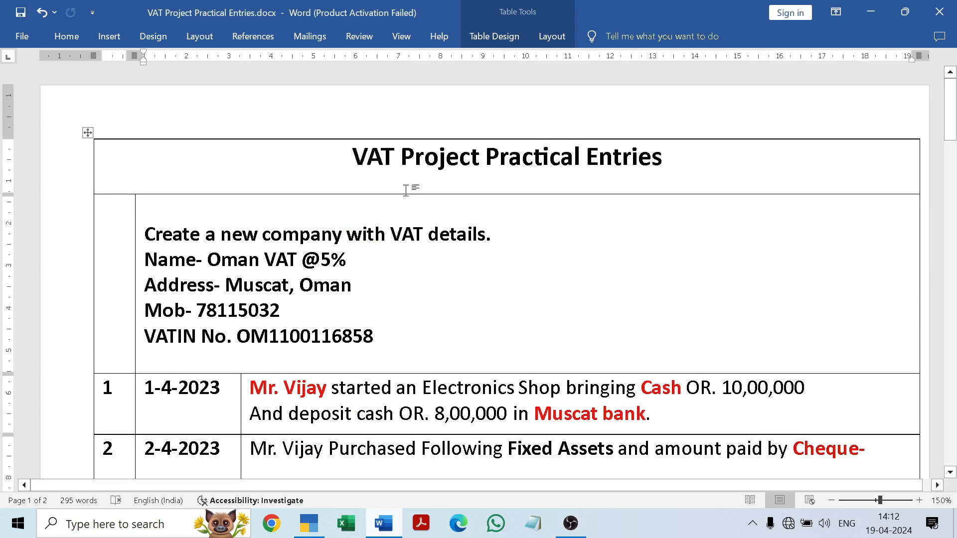
{"action": "scroll", "coordinate": [818, 149], "scroll_direction": "down", "scroll_amount": 2}
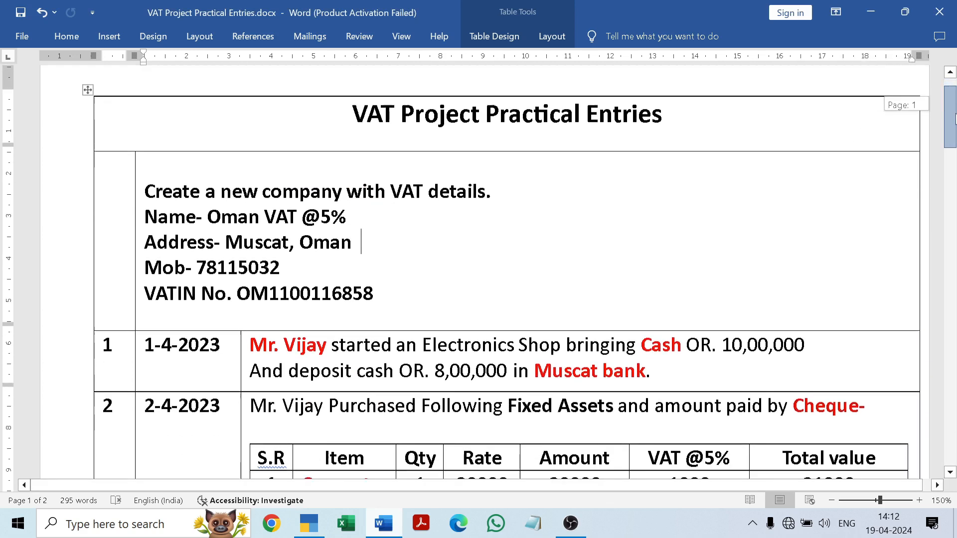
{"action": "left_click_drag", "start_coordinate": [144, 169], "coordinate": [386, 272]}
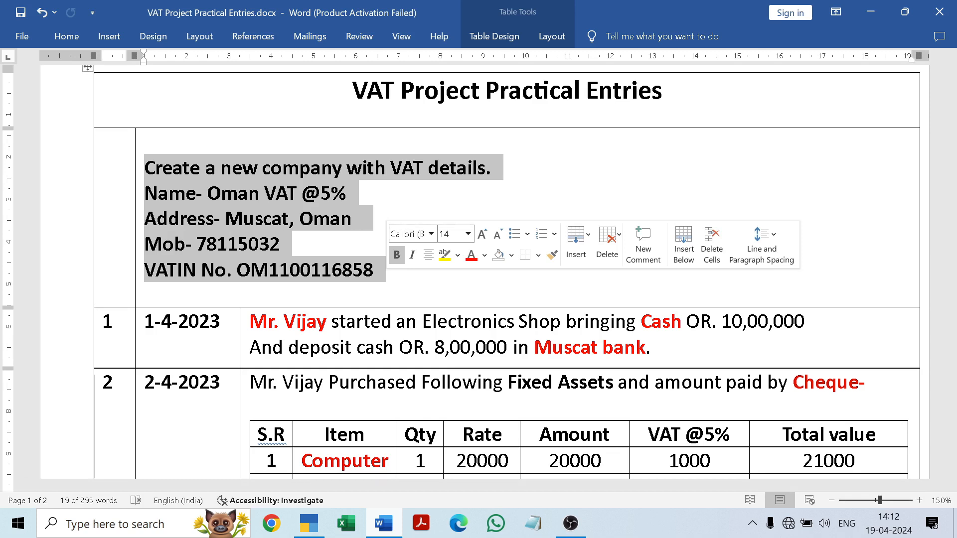
{"action": "left_click_drag", "start_coordinate": [950, 120], "coordinate": [951, 154]}
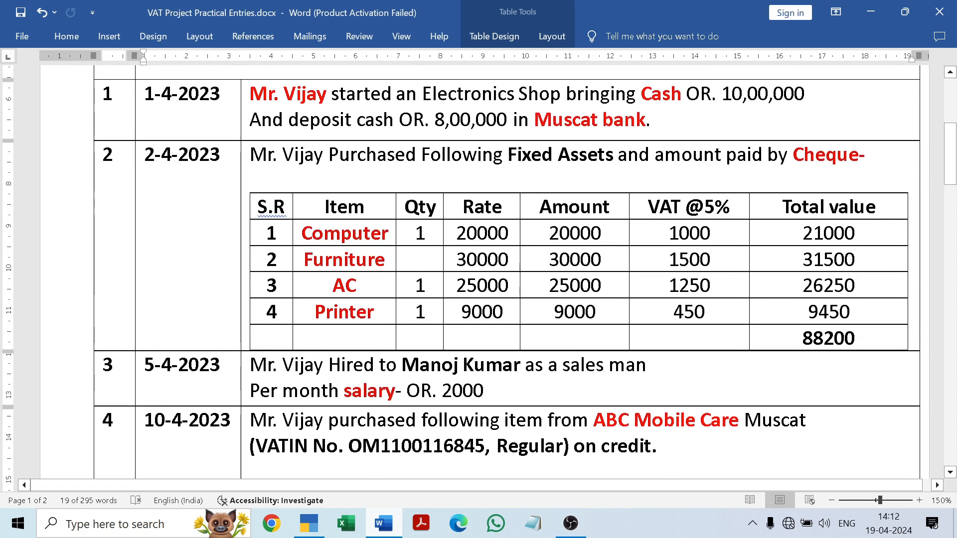
{"action": "left_click_drag", "start_coordinate": [110, 94], "coordinate": [399, 225]}
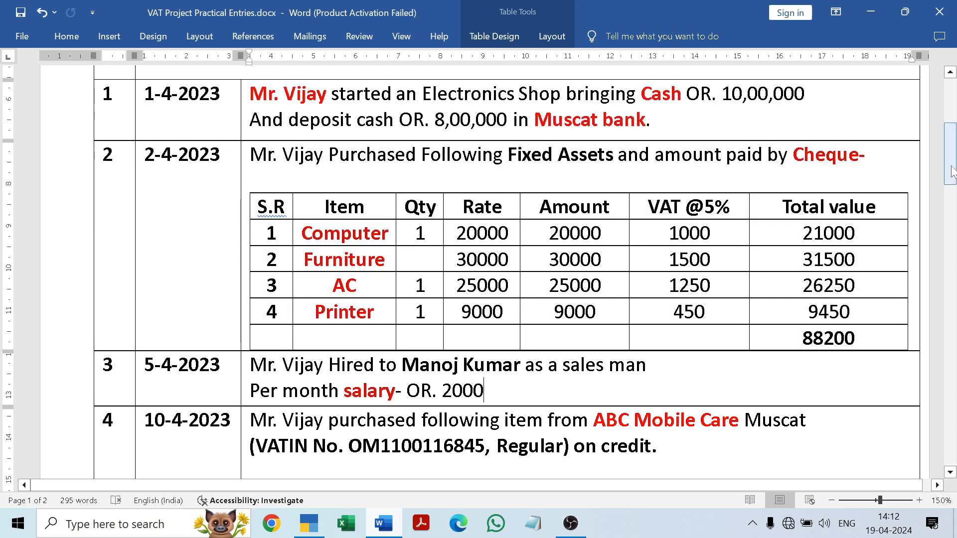
{"action": "left_click_drag", "start_coordinate": [951, 155], "coordinate": [956, 204]}
{"action": "left_click_drag", "start_coordinate": [113, 153], "coordinate": [398, 169]}
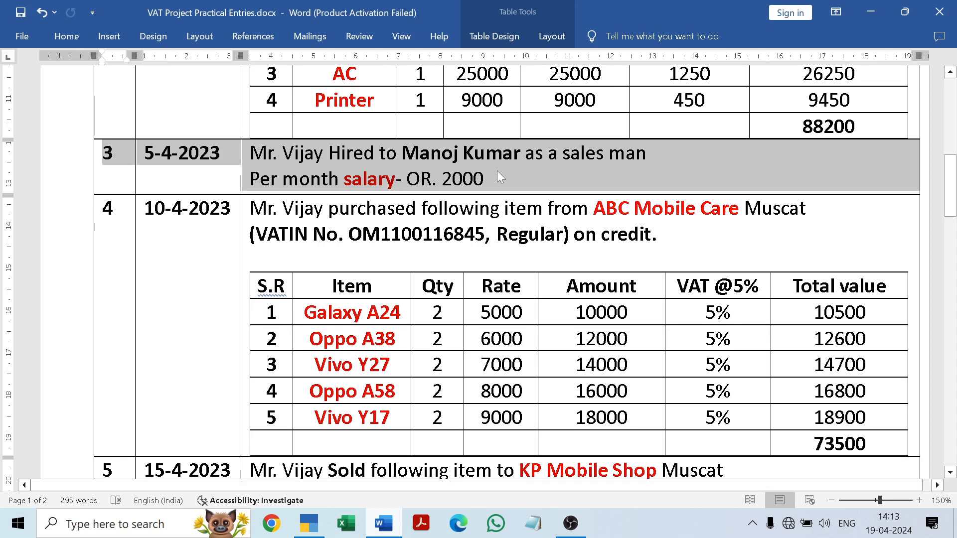
Step: Review the April credit purchase from ABC Mobile Care and the credit sale to KP Mobile Shop, entries 4 and 5
{"action": "left_click", "coordinate": [797, 235]}
{"action": "left_click_drag", "start_coordinate": [954, 199], "coordinate": [955, 217]}
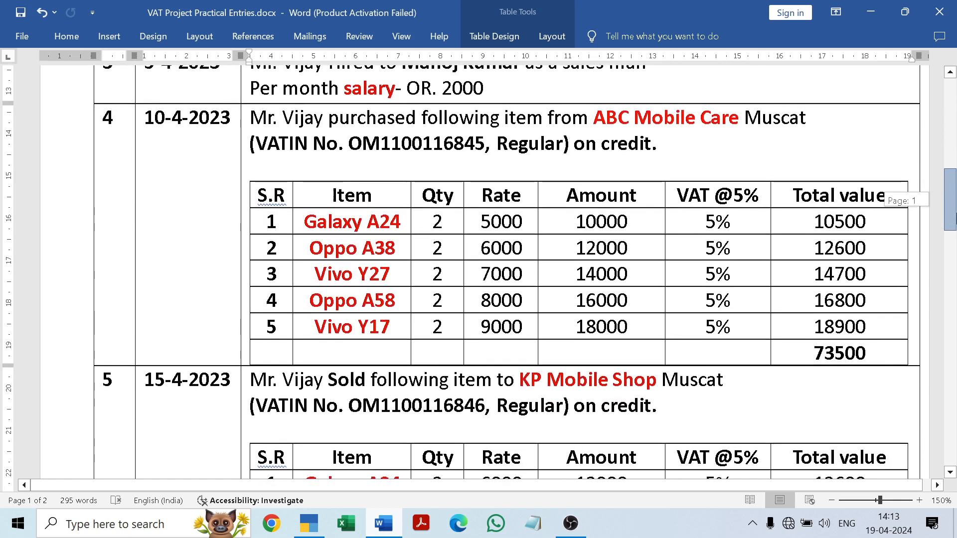
{"action": "left_click_drag", "start_coordinate": [141, 117], "coordinate": [316, 160]}
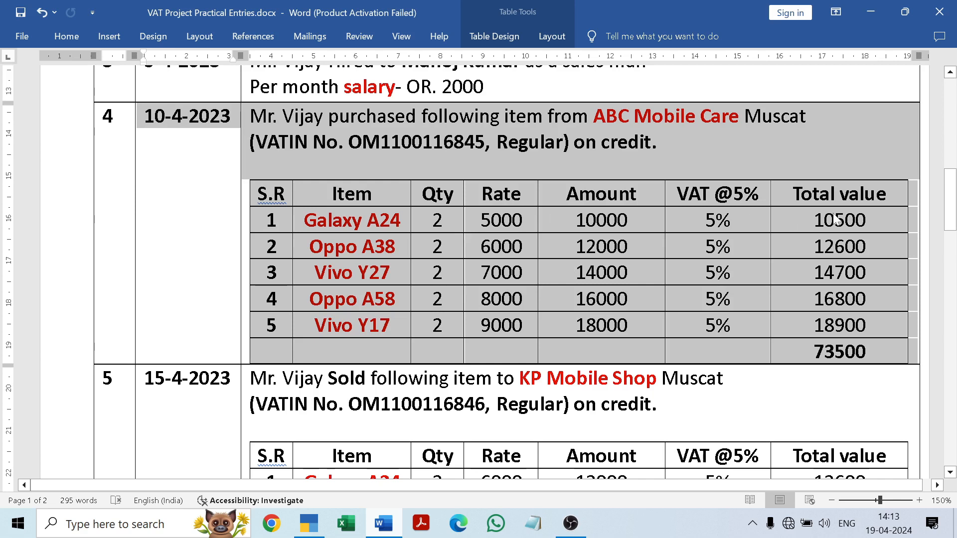
{"action": "left_click_drag", "start_coordinate": [951, 209], "coordinate": [950, 241]}
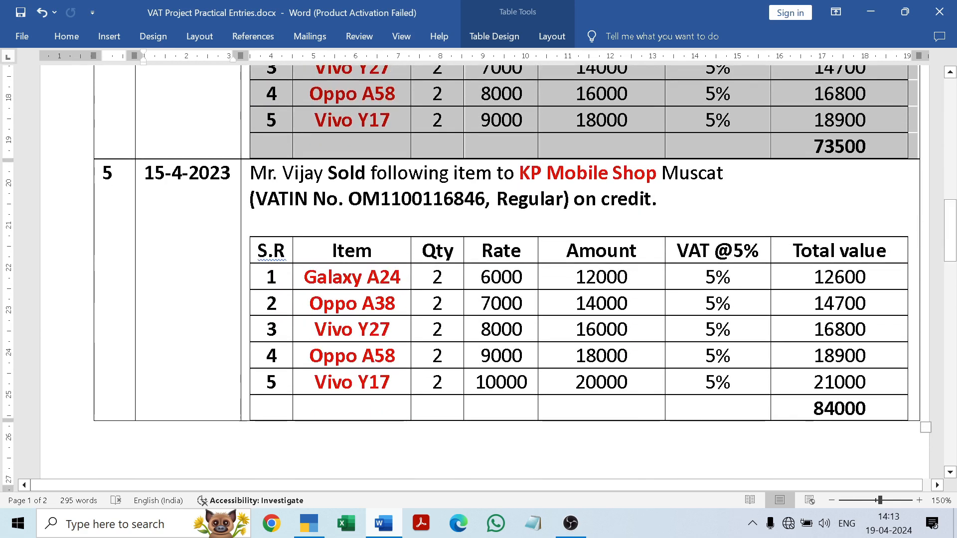
{"action": "left_click", "coordinate": [548, 225]}
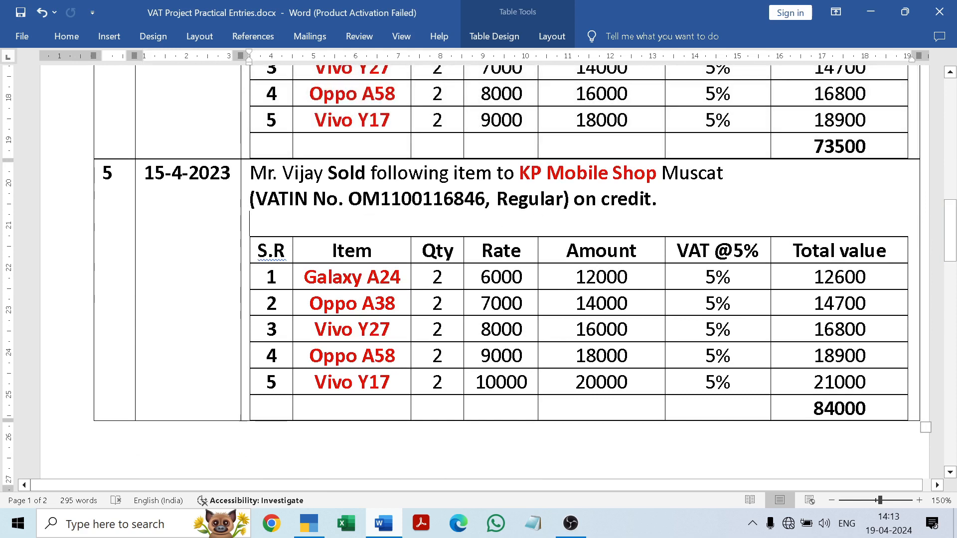
{"action": "left_click", "coordinate": [245, 178]}
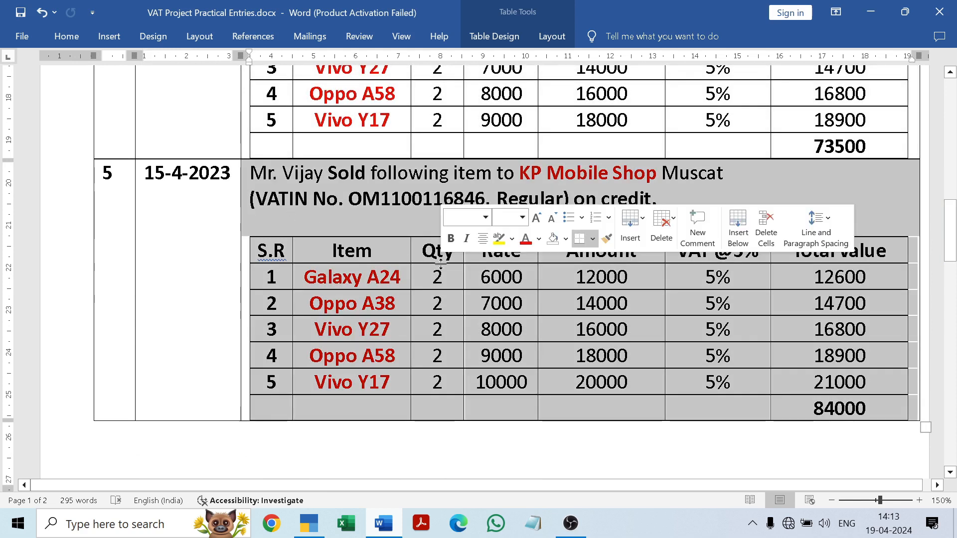
{"action": "left_click", "coordinate": [222, 257]}
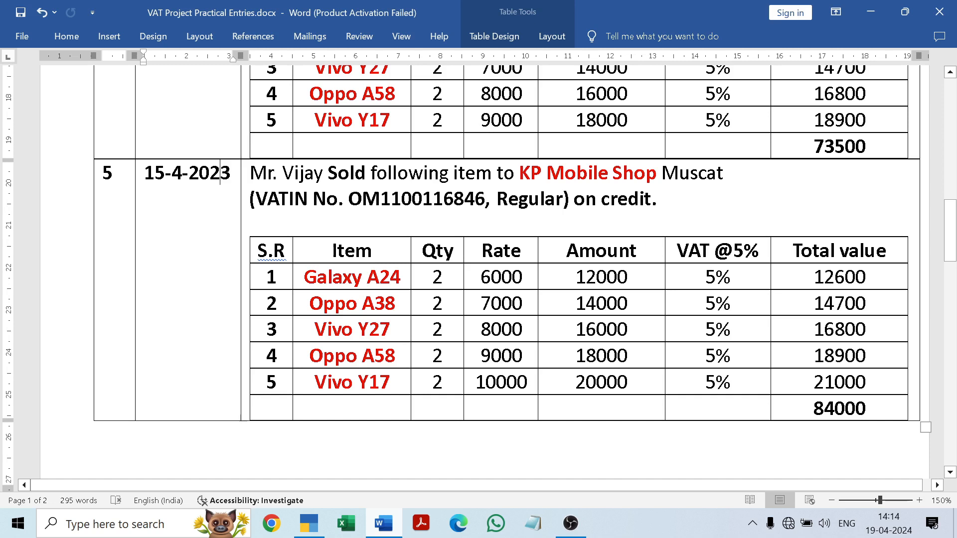
Step: Compare the item rows of the entry 4 purchase table with those of the entry 5 sales table
{"action": "left_click_drag", "start_coordinate": [953, 245], "coordinate": [955, 226]}
{"action": "mouse_move", "coordinate": [297, 158]}
{"action": "left_mouse_down"}
{"action": "mouse_move", "coordinate": [582, 263]}
{"action": "mouse_move", "coordinate": [798, 271]}
{"action": "mouse_move", "coordinate": [845, 289]}
{"action": "left_mouse_up"}
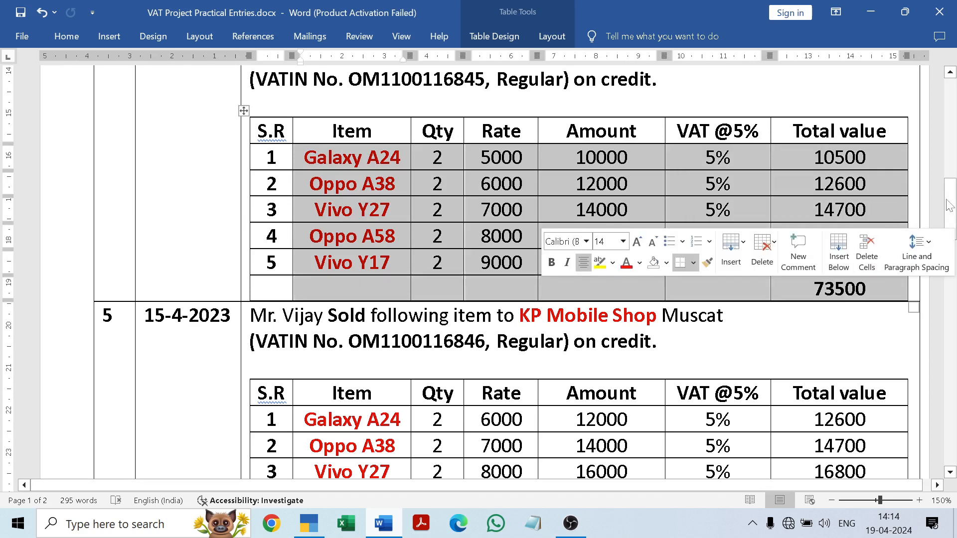
{"action": "scroll", "coordinate": [479, 269], "scroll_direction": "down", "scroll_amount": 8}
{"action": "scroll", "coordinate": [479, 269], "scroll_direction": "up", "scroll_amount": 5}
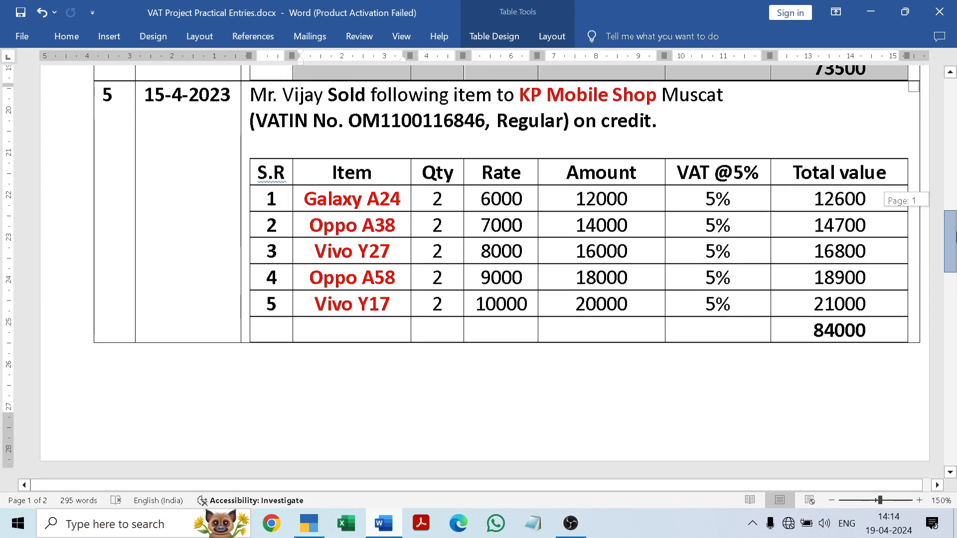
{"action": "scroll", "coordinate": [479, 269], "scroll_direction": "down", "scroll_amount": 2}
{"action": "left_click_drag", "start_coordinate": [324, 204], "coordinate": [843, 309]}
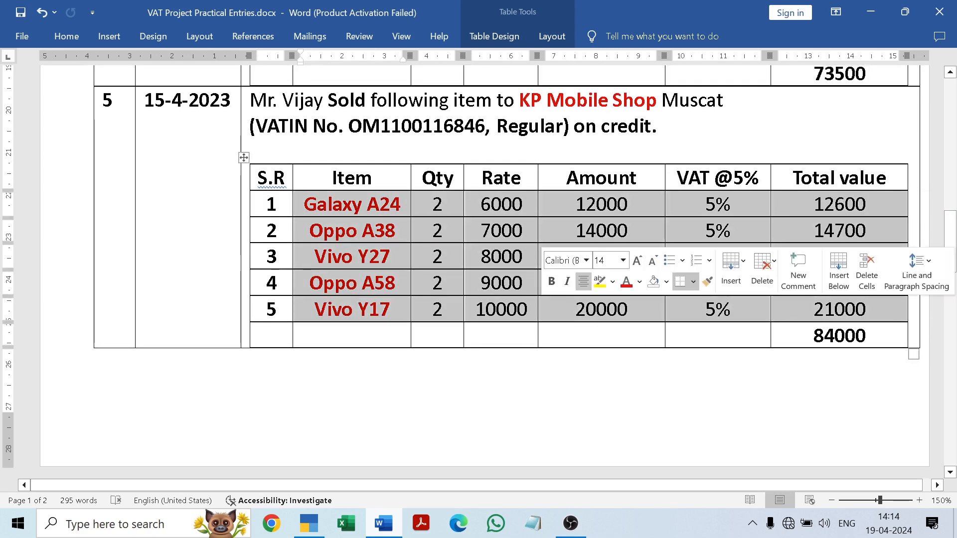
{"action": "left_click", "coordinate": [717, 335]}
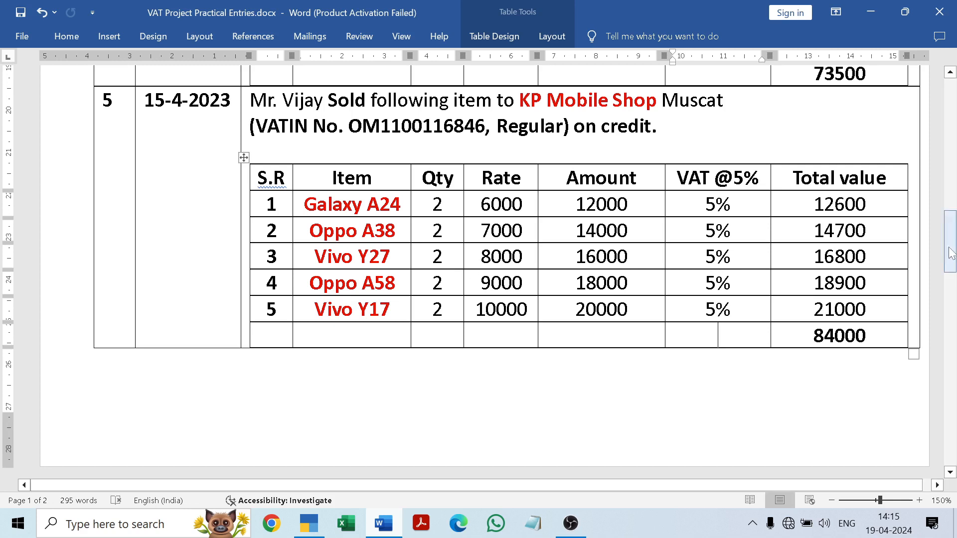
Step: Review the May 2023 entries 7 to 10 covering the receipt, supplier payment, salary and VAT payment
{"action": "left_click_drag", "start_coordinate": [951, 249], "coordinate": [955, 313]}
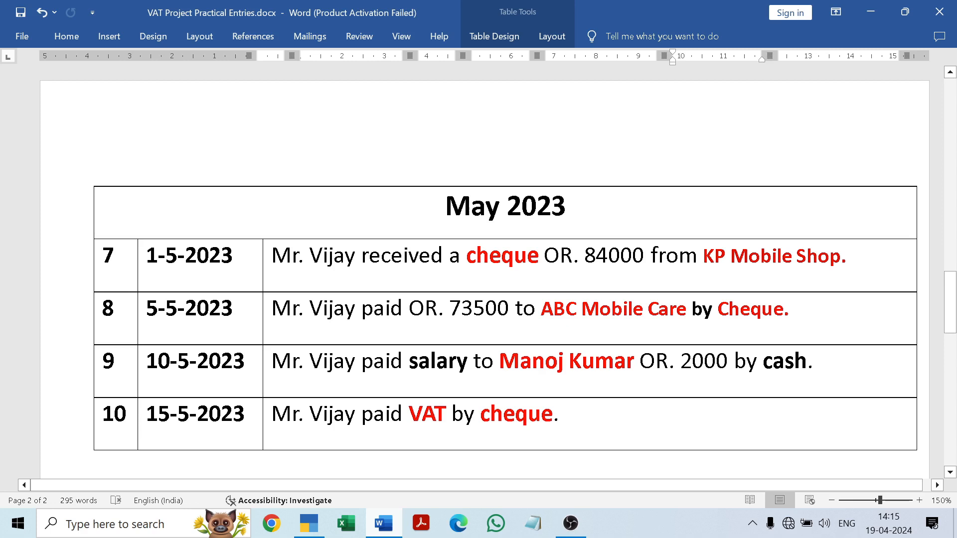
{"action": "left_click_drag", "start_coordinate": [272, 257], "coordinate": [723, 414]}
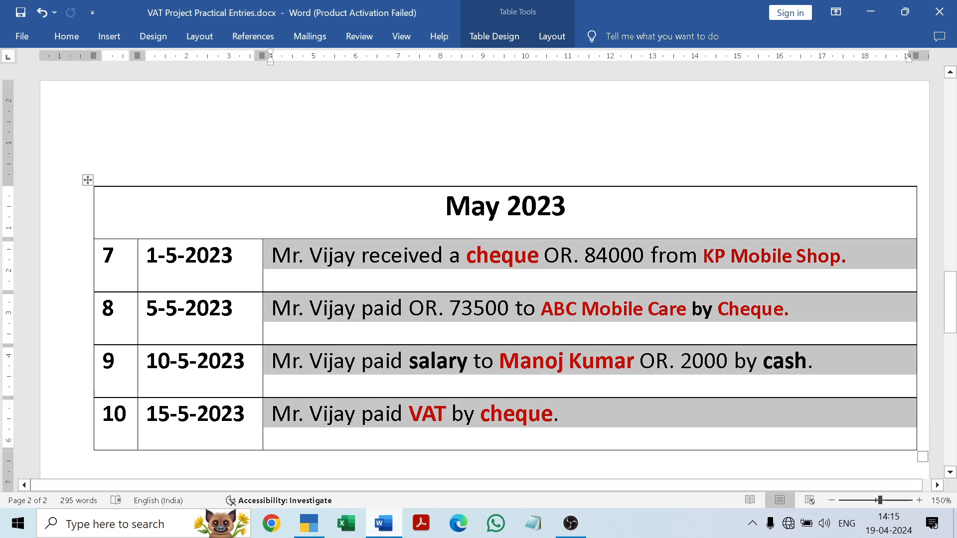
{"action": "left_click", "coordinate": [577, 439]}
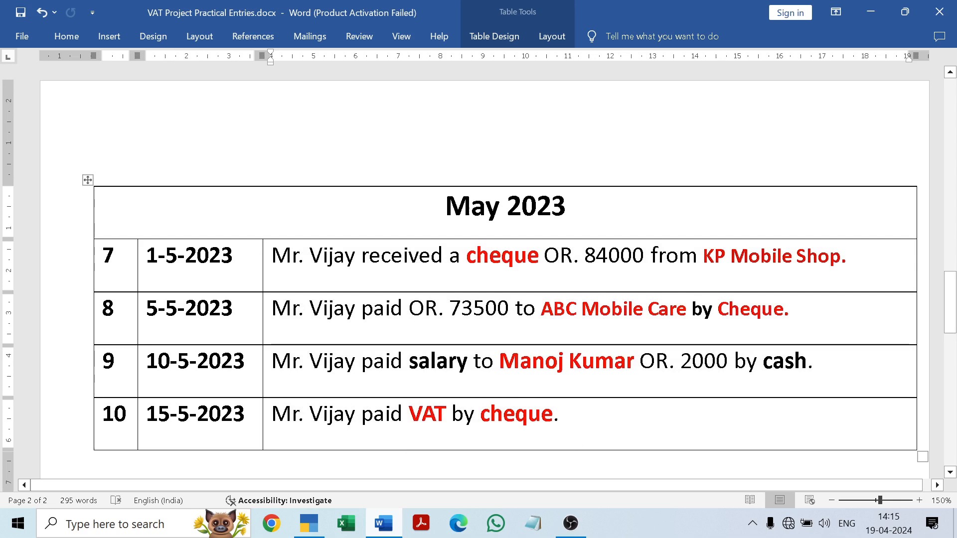
Step: Switch to TallyPrime and set the current date to 1-5
{"action": "left_click", "coordinate": [312, 521]}
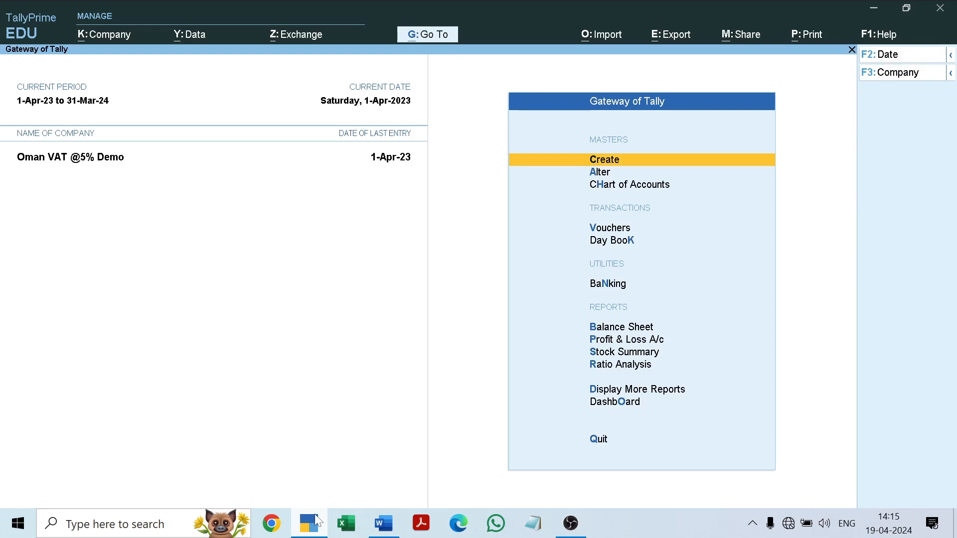
{"action": "key", "text": "F2"}
{"action": "type", "text": "1-5"}
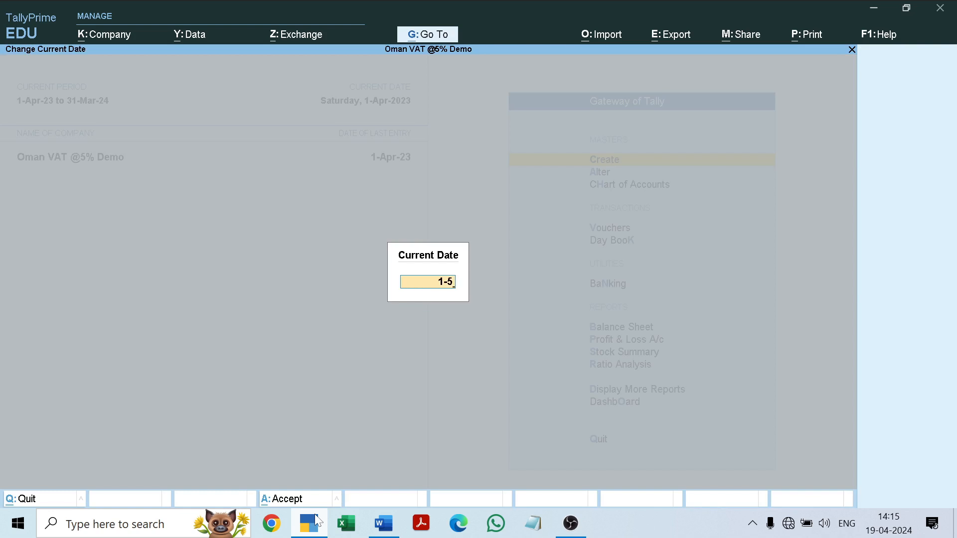
{"action": "key", "text": "Return"}
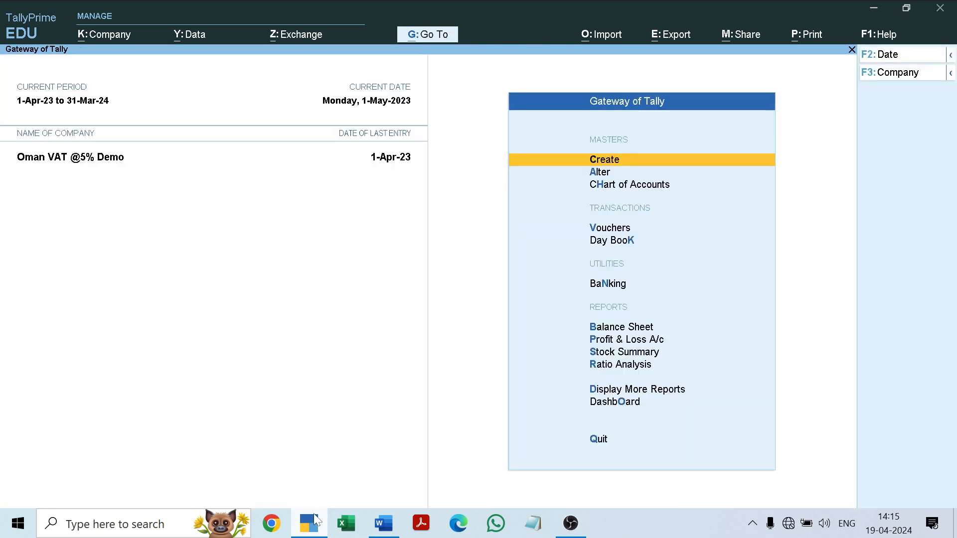
Step: Start a new accounting voucher and change its type to Receipt
{"action": "key", "text": "Down"}
{"action": "key", "text": "Down"}
{"action": "key", "text": "Down"}
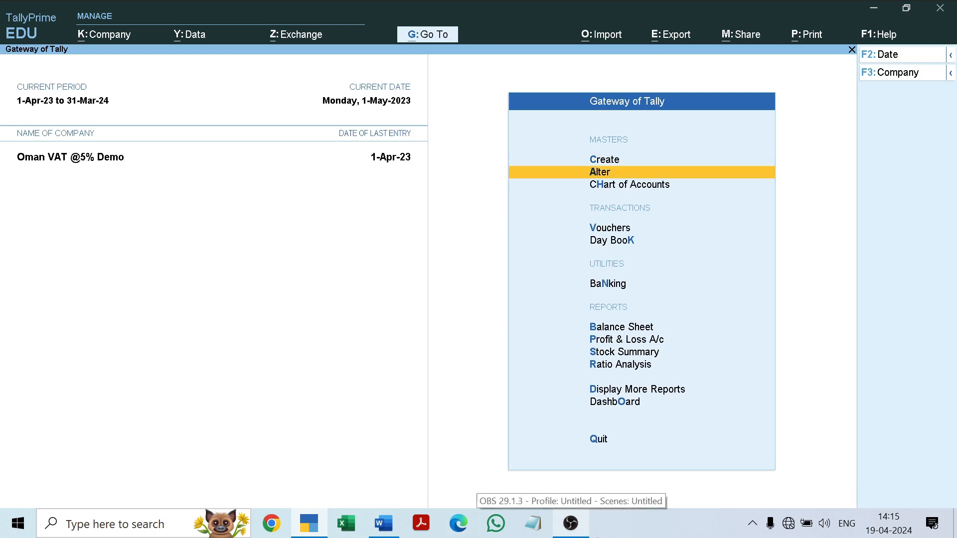
{"action": "key", "text": "Return"}
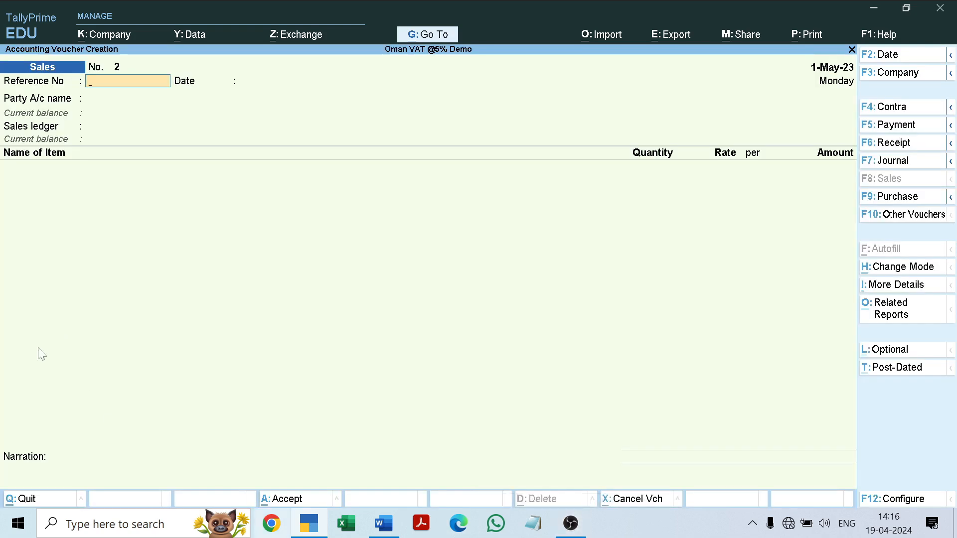
{"action": "left_click", "coordinate": [897, 145]}
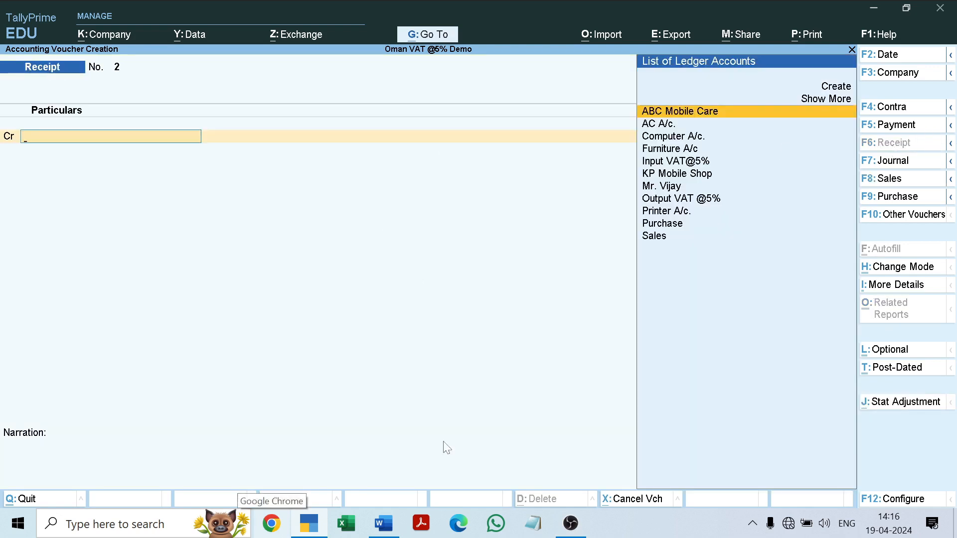
Step: Check the 1-5-2023 entry in the Word document, then return to TallyPrime and credit KP Mobile Shop in the receipt voucher
{"action": "left_click", "coordinate": [384, 527]}
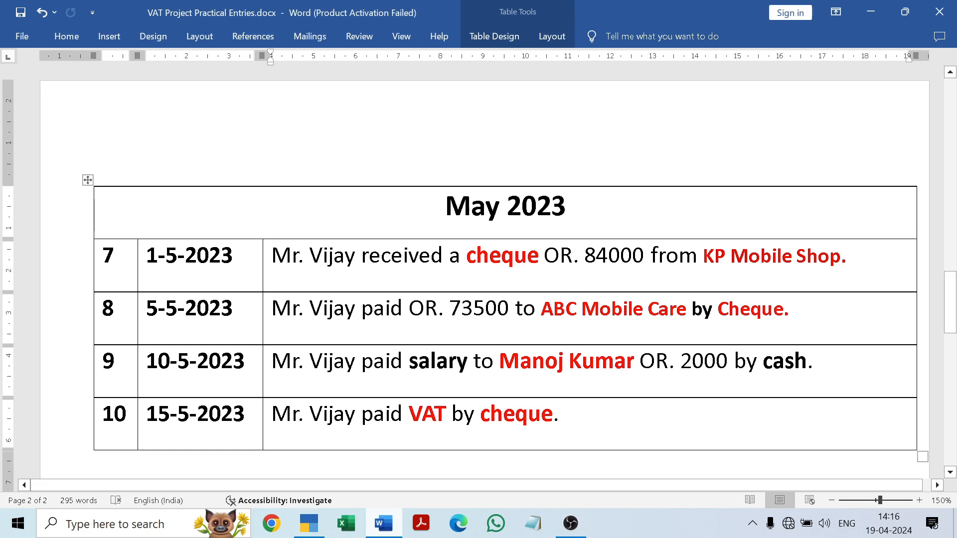
{"action": "left_click", "coordinate": [309, 524]}
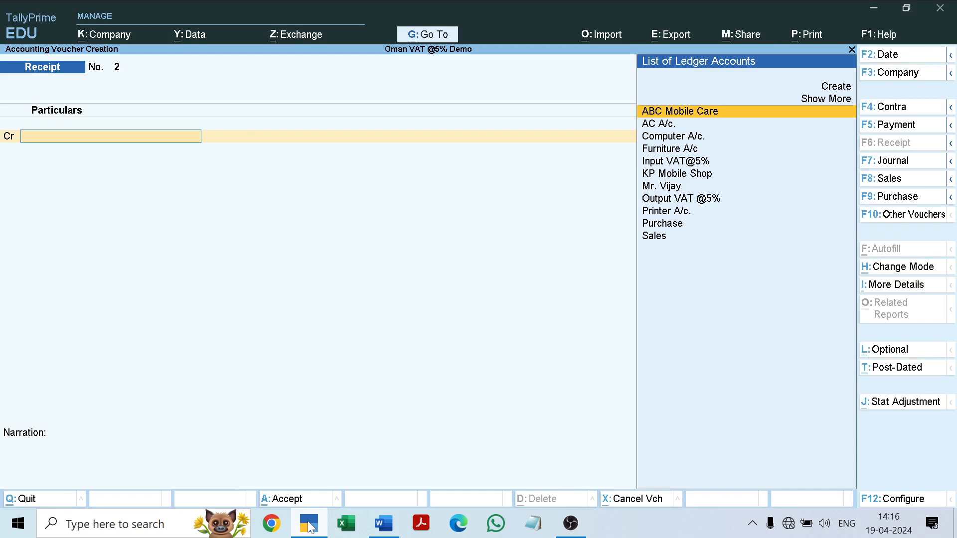
{"action": "key", "text": "Down"}
{"action": "key", "text": "Down"}
{"action": "key", "text": "Down"}
{"action": "key", "text": "Down"}
{"action": "key", "text": "Down"}
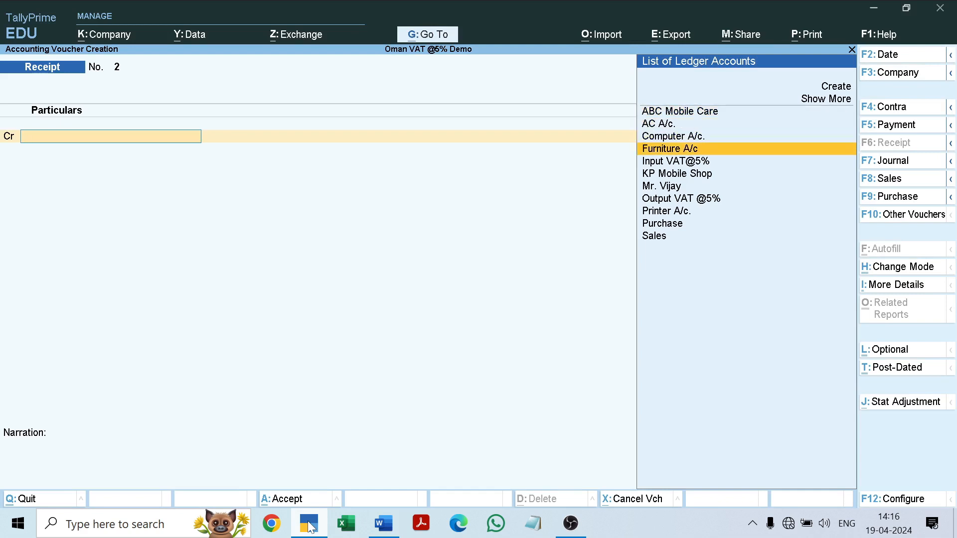
{"action": "key", "text": "Return"}
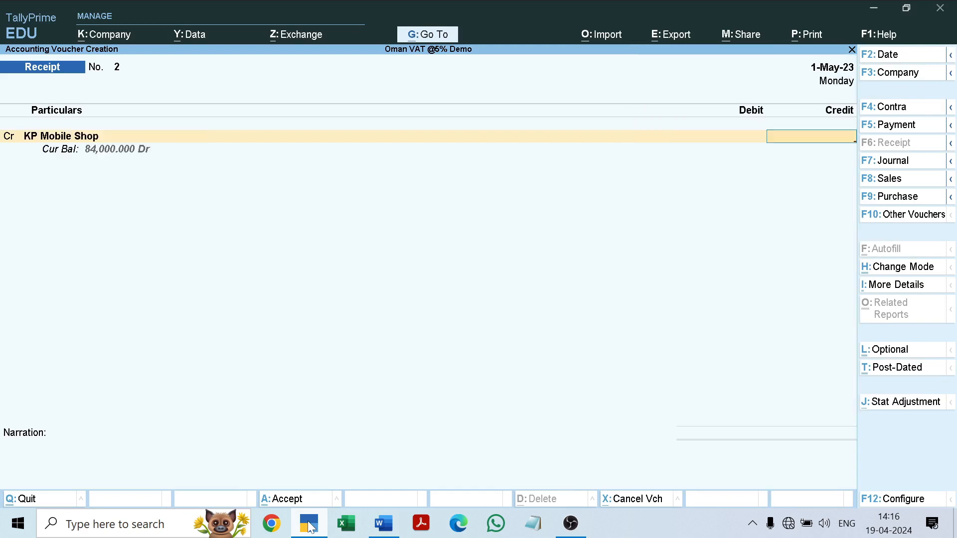
Step: Enter a credit of 84000 for KP Mobile Shop and allocate it as Agst Ref to bill 1
{"action": "type", "text": "84000"}
{"action": "key", "text": "Return"}
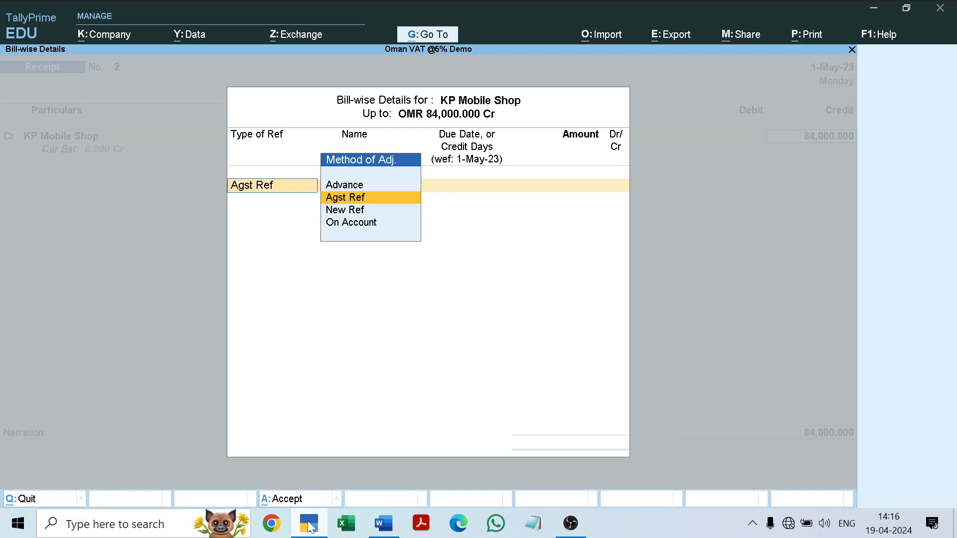
{"action": "key", "text": "Return"}
{"action": "key", "text": "Return"}
{"action": "key", "text": "Return"}
{"action": "key", "text": "Return"}
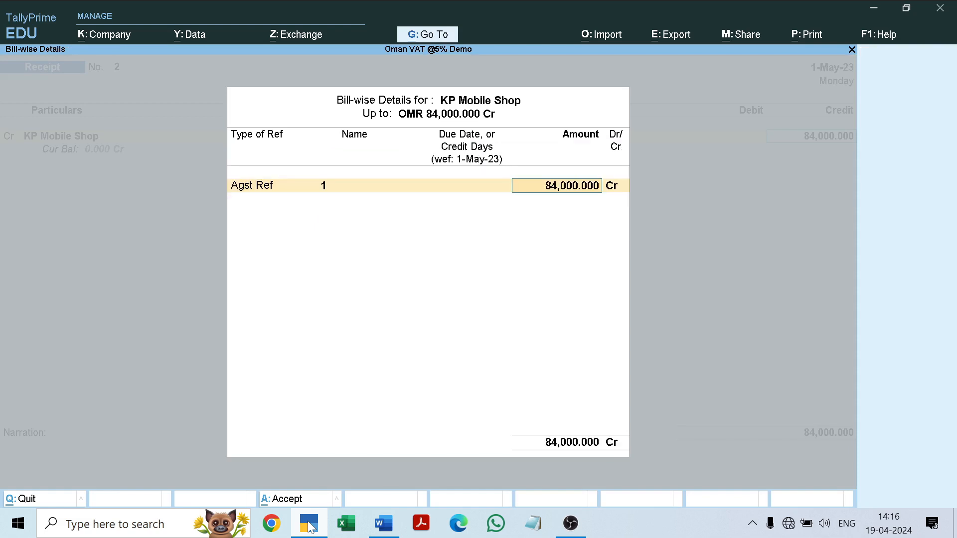
{"action": "key", "text": "Return"}
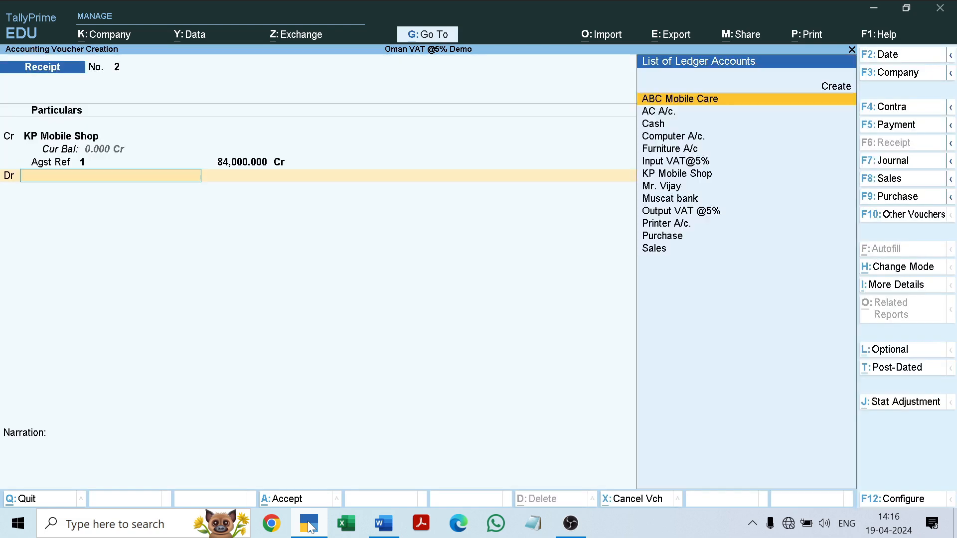
Step: Choose Muscat bank as the debit ledger of the receipt voucher
{"action": "key", "text": "Down"}
{"action": "key", "text": "Down"}
{"action": "key", "text": "Down"}
{"action": "key", "text": "Down"}
{"action": "key", "text": "Down"}
{"action": "key", "text": "Down"}
{"action": "key", "text": "Down"}
{"action": "key", "text": "Down"}
{"action": "key", "text": "Down"}
{"action": "key", "text": "Down"}
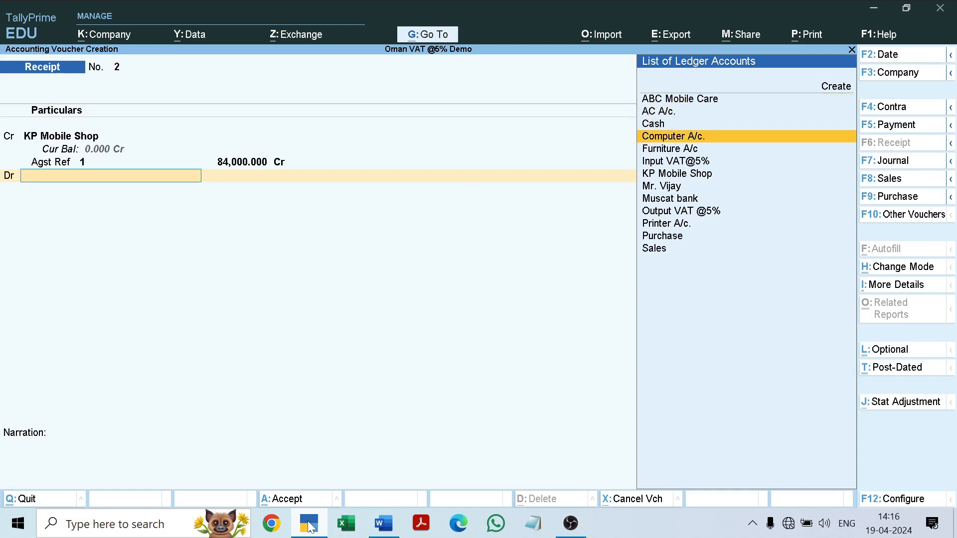
{"action": "key", "text": "Up"}
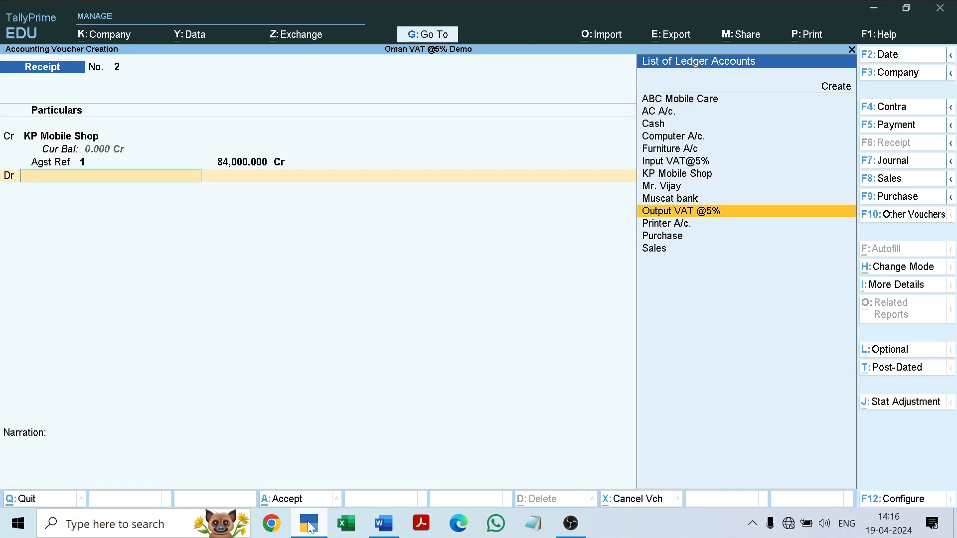
{"action": "key", "text": "Up"}
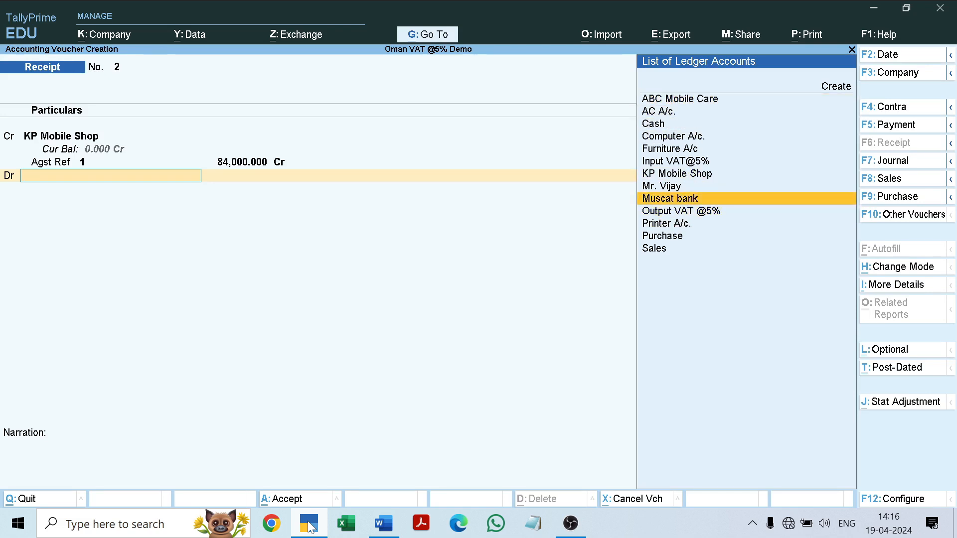
{"action": "key", "text": "Return"}
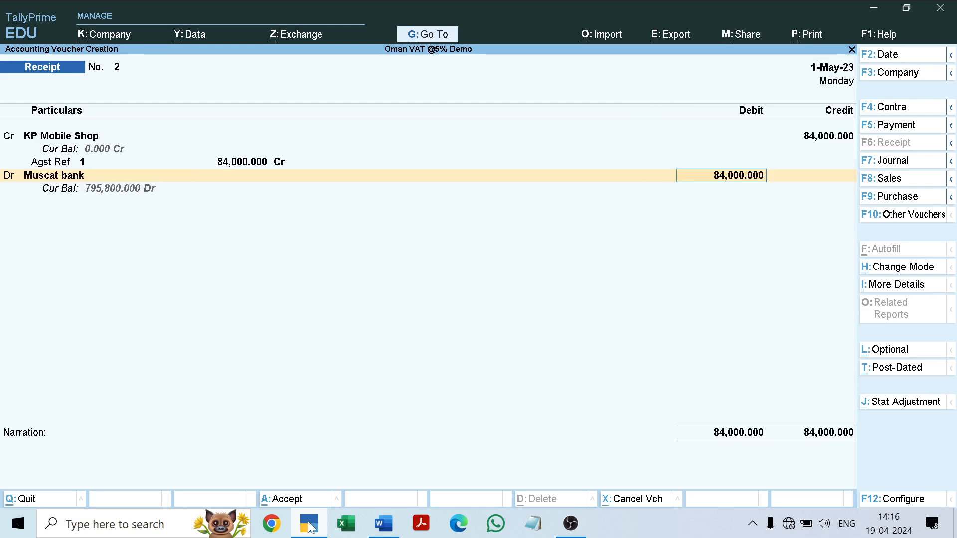
Step: Accept the 84,000 debit with a Cheque/DD bank allocation dated 1-May-23, leaving the instrument number and bank name blank, and save the receipt voucher
{"action": "key", "text": "Return"}
{"action": "key", "text": "Return"}
{"action": "key", "text": "Return"}
{"action": "key", "text": "Return"}
{"action": "key", "text": "Return"}
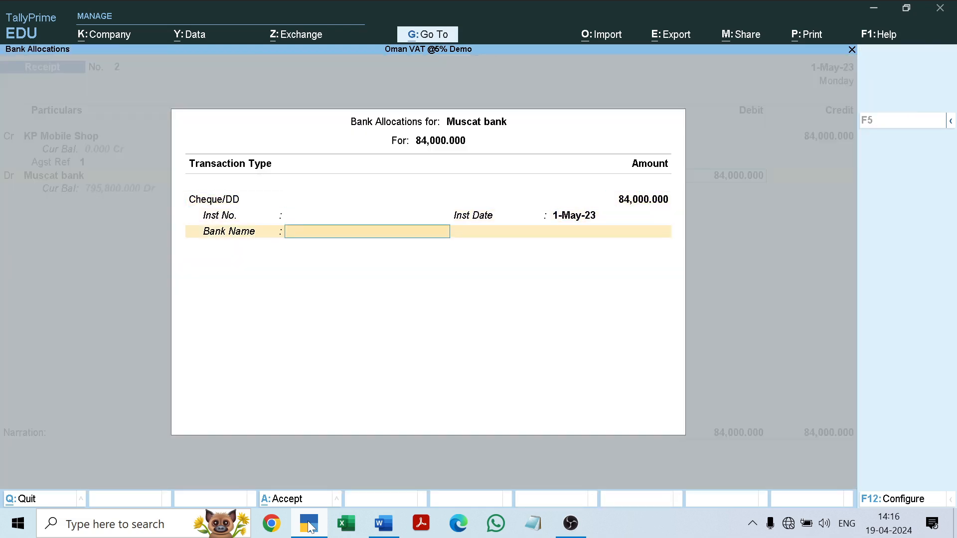
{"action": "key", "text": "Return"}
{"action": "key", "text": "Return"}
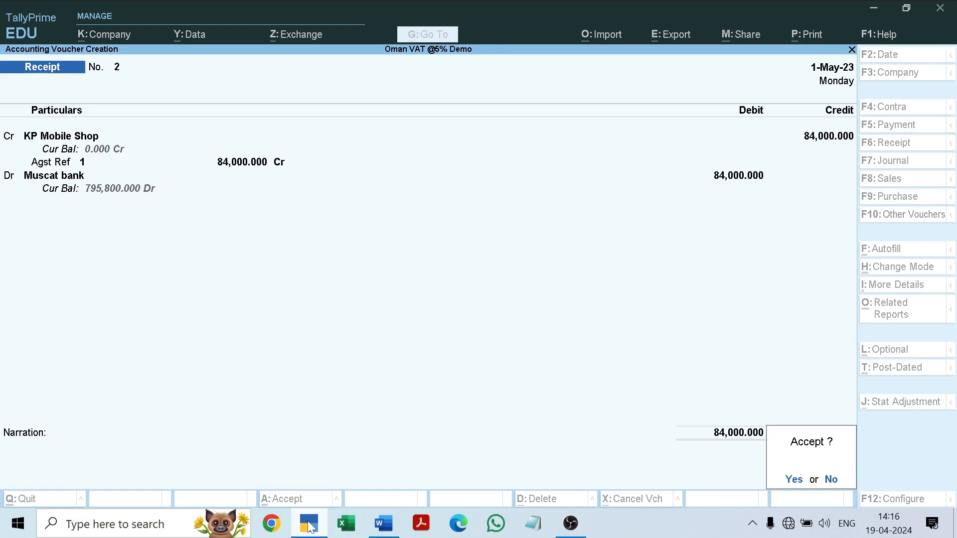
{"action": "key", "text": "Return"}
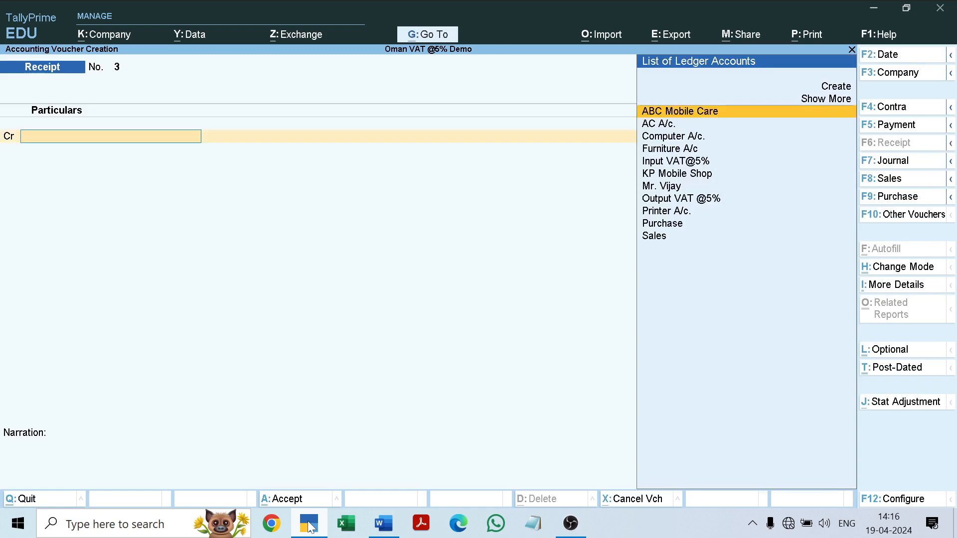
Step: Check the 5-5-2023 entry in the Word document, then return to TallyPrime and change the voucher type to Payment
{"action": "left_click", "coordinate": [384, 523]}
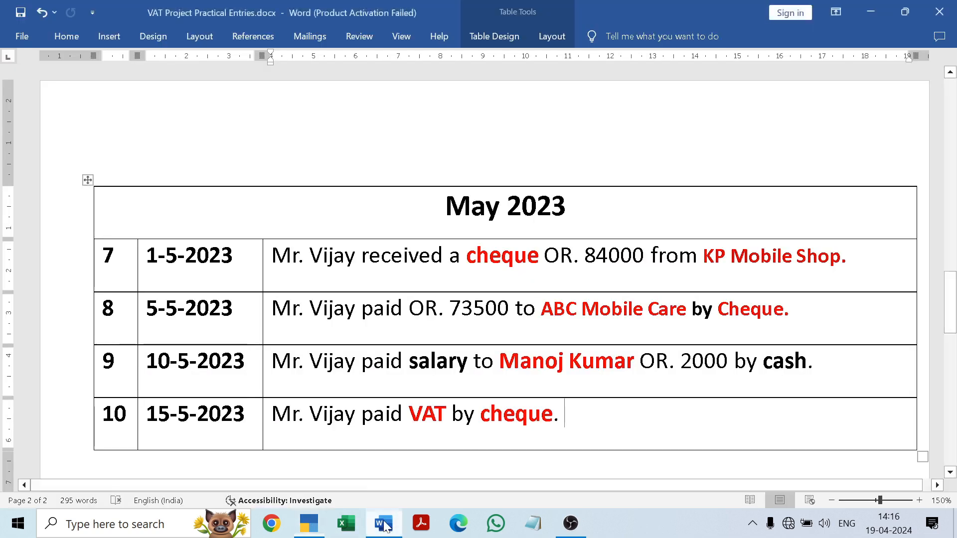
{"action": "left_click_drag", "start_coordinate": [272, 309], "coordinate": [648, 309]}
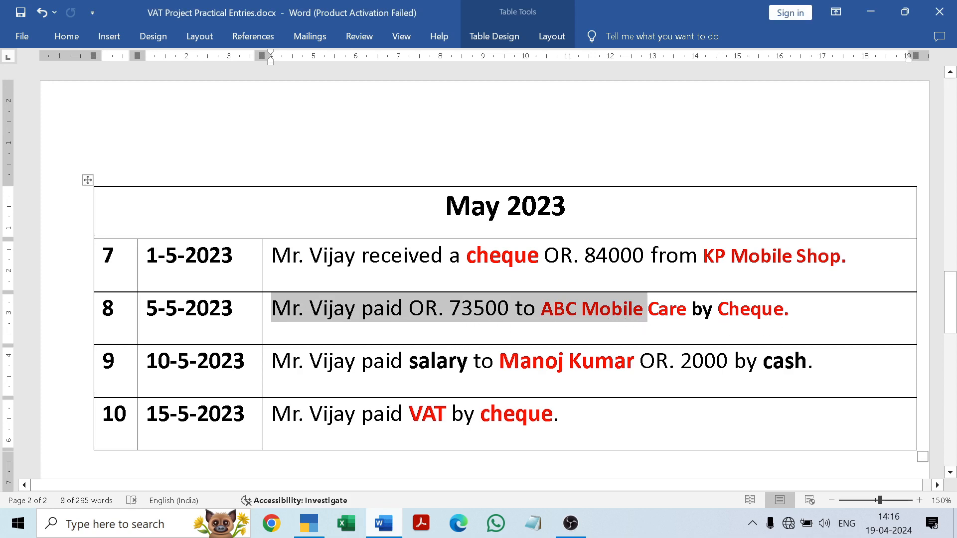
{"action": "left_click", "coordinate": [793, 309]}
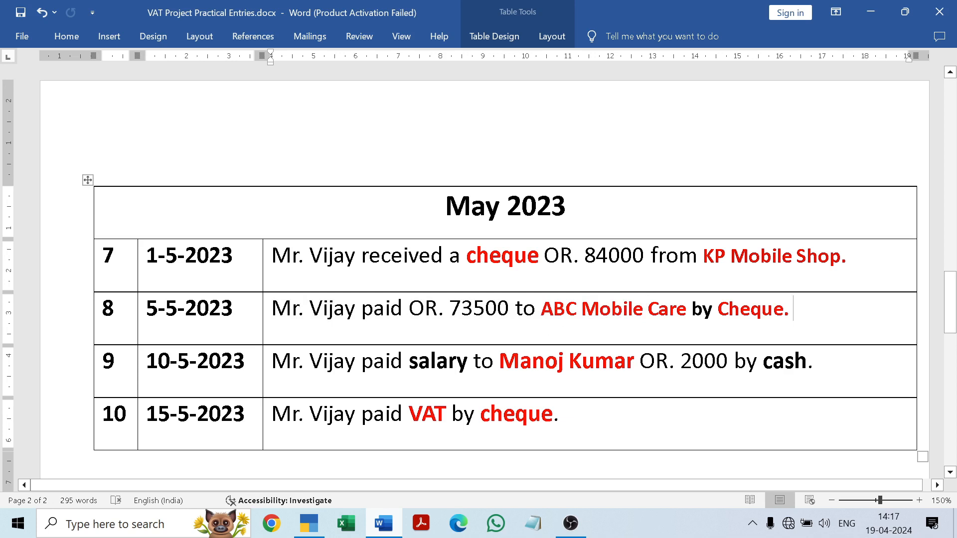
{"action": "left_click", "coordinate": [390, 527]}
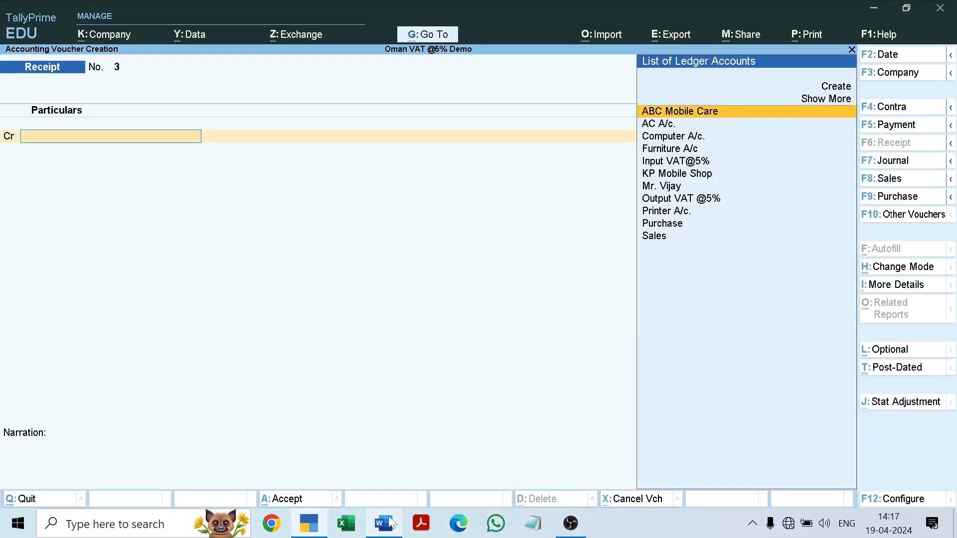
{"action": "left_click", "coordinate": [900, 127]}
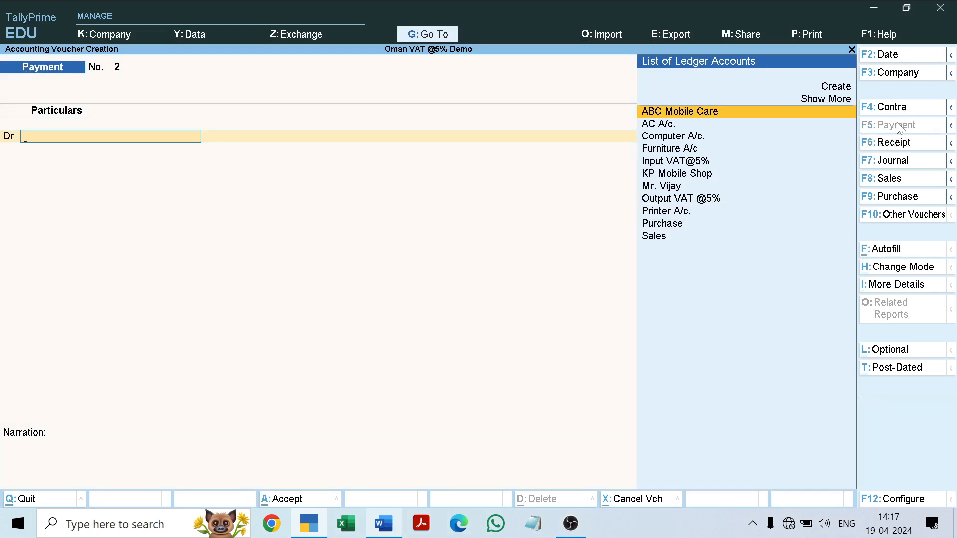
Step: Choose ABC Mobile Care as the debit ledger of the payment voucher
{"action": "key", "text": "Down"}
{"action": "key", "text": "Down"}
{"action": "key", "text": "Down"}
{"action": "key", "text": "Down"}
{"action": "key", "text": "Down"}
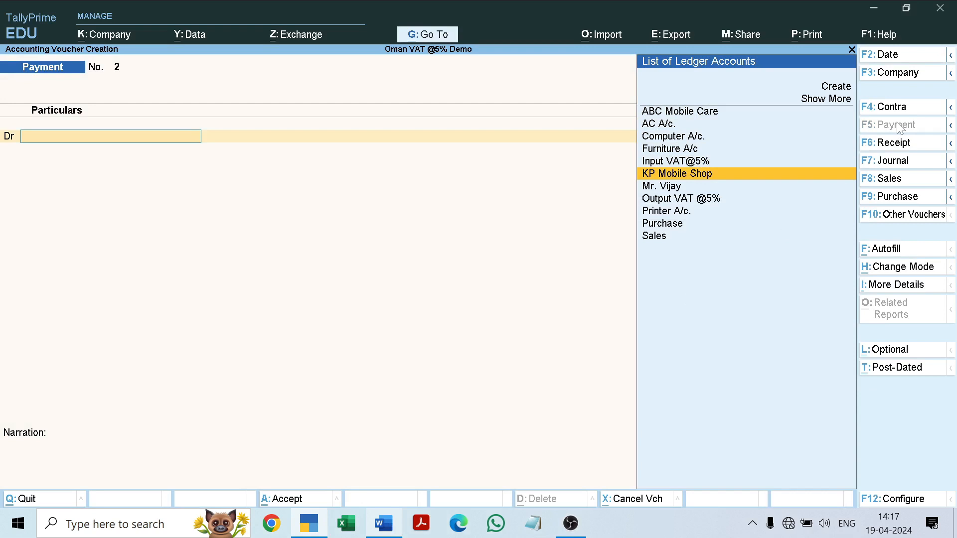
{"action": "key", "text": "Up"}
{"action": "key", "text": "Up"}
{"action": "key", "text": "Up"}
{"action": "key", "text": "Up"}
{"action": "key", "text": "Up"}
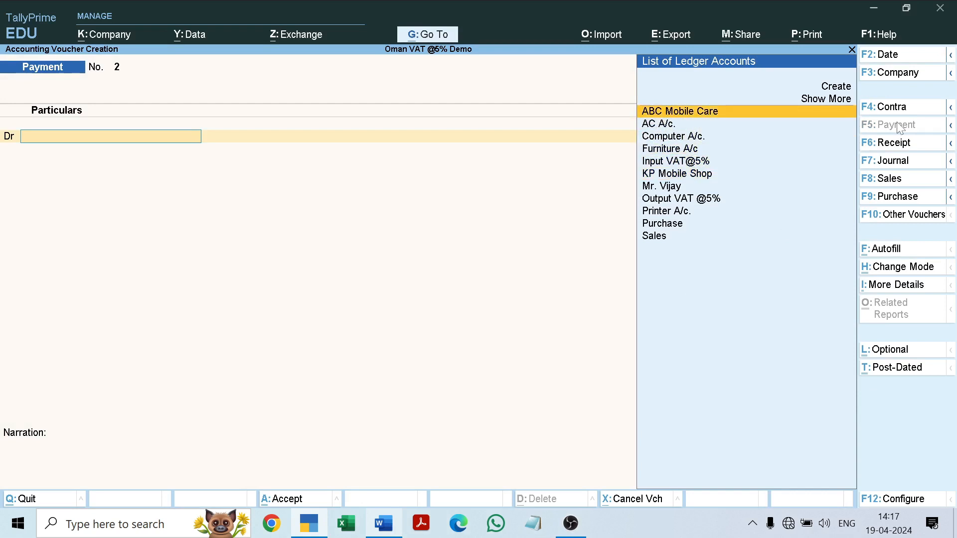
{"action": "key", "text": "Return"}
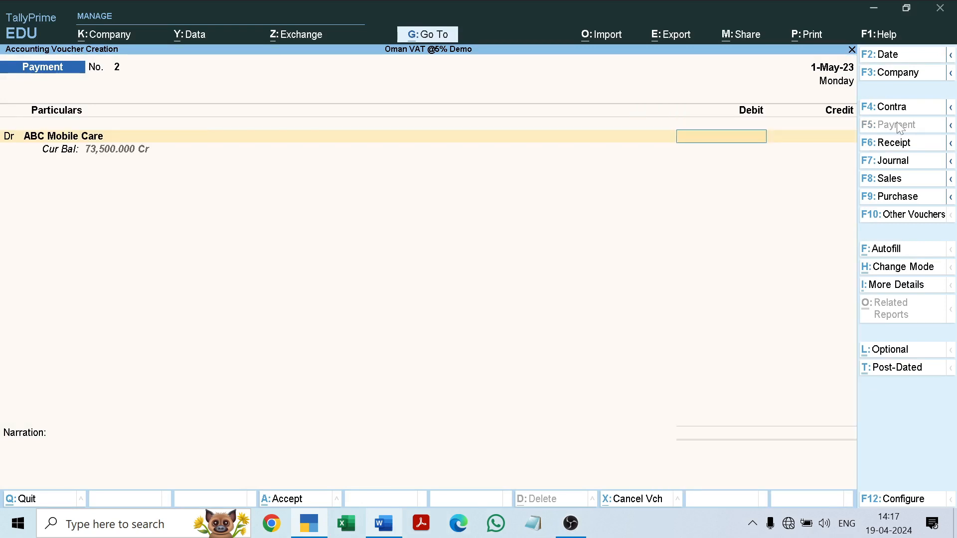
Step: Enter a debit of 73,500 for ABC Mobile Care and allocate it as Agst Ref to bill 1
{"action": "type", "text": "73,500"}
{"action": "key", "text": "Return"}
{"action": "key", "text": "Return"}
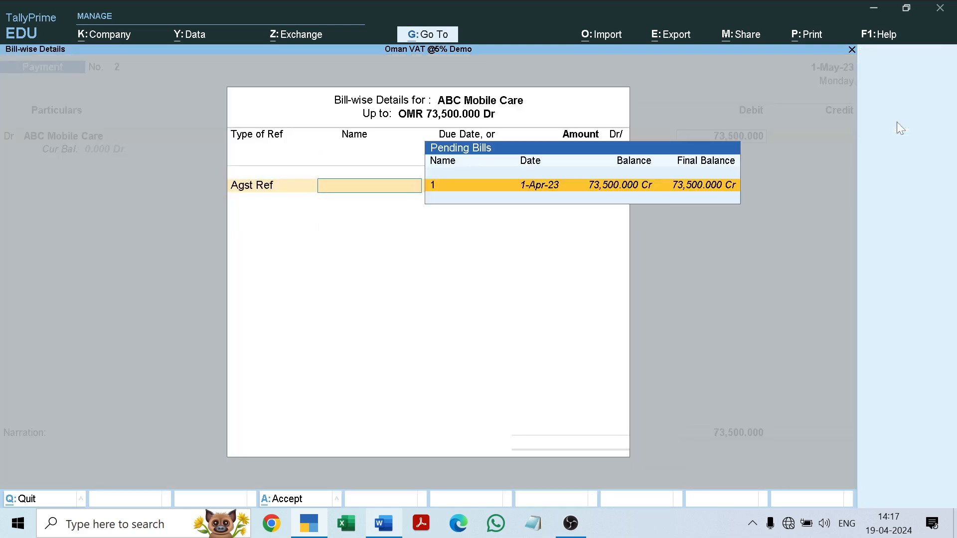
{"action": "key", "text": "Return"}
{"action": "key", "text": "Return"}
{"action": "key", "text": "Return"}
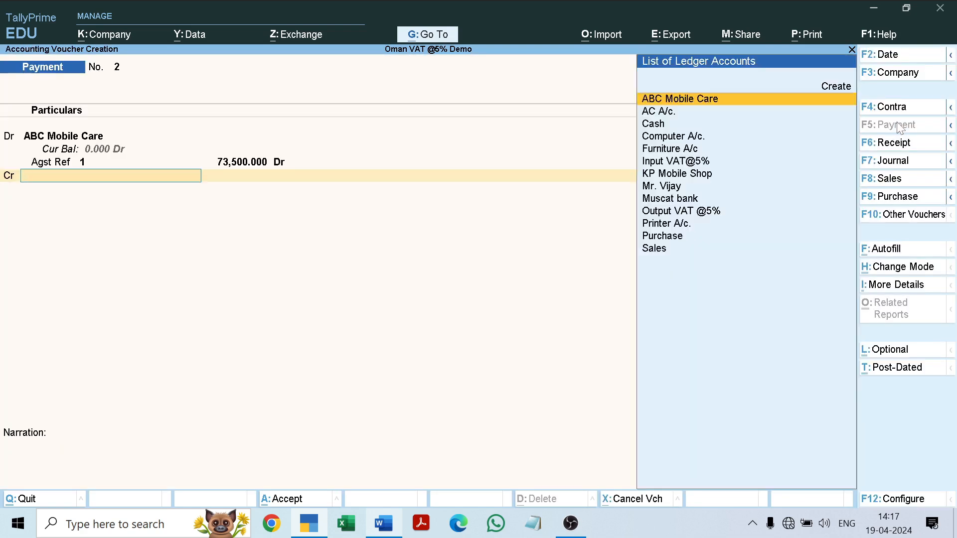
Step: Choose Muscat bank as the credit ledger of the payment voucher
{"action": "key", "text": "Down"}
{"action": "key", "text": "Down"}
{"action": "key", "text": "Down"}
{"action": "key", "text": "Down"}
{"action": "key", "text": "Down"}
{"action": "key", "text": "Down"}
{"action": "key", "text": "Down"}
{"action": "key", "text": "Down"}
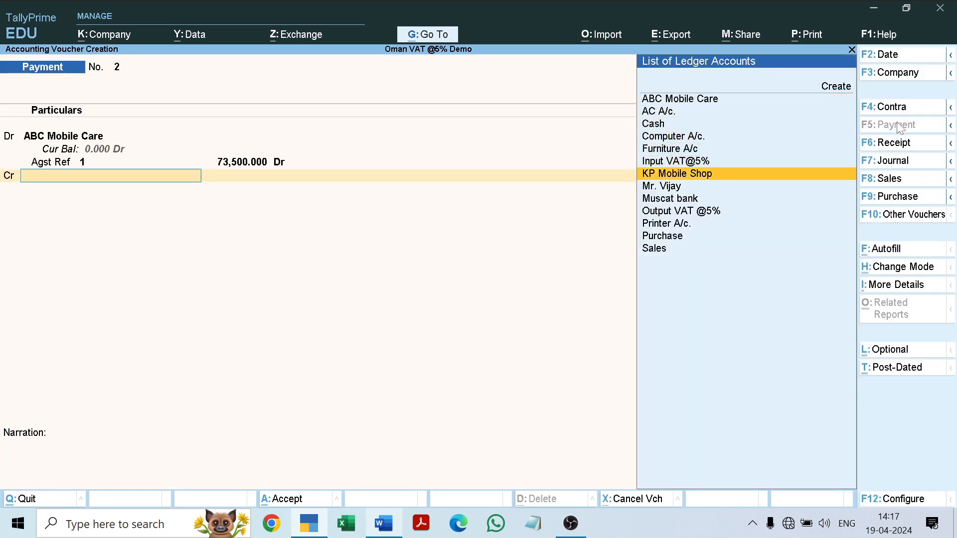
{"action": "key", "text": "Return"}
Step: Accept the 73,500 credit with a Cheque bank allocation dated 1-May-23, leaving the instrument number blank, and save the payment voucher
{"action": "key", "text": "Return"}
{"action": "key", "text": "Return"}
{"action": "key", "text": "Return"}
{"action": "key", "text": "Return"}
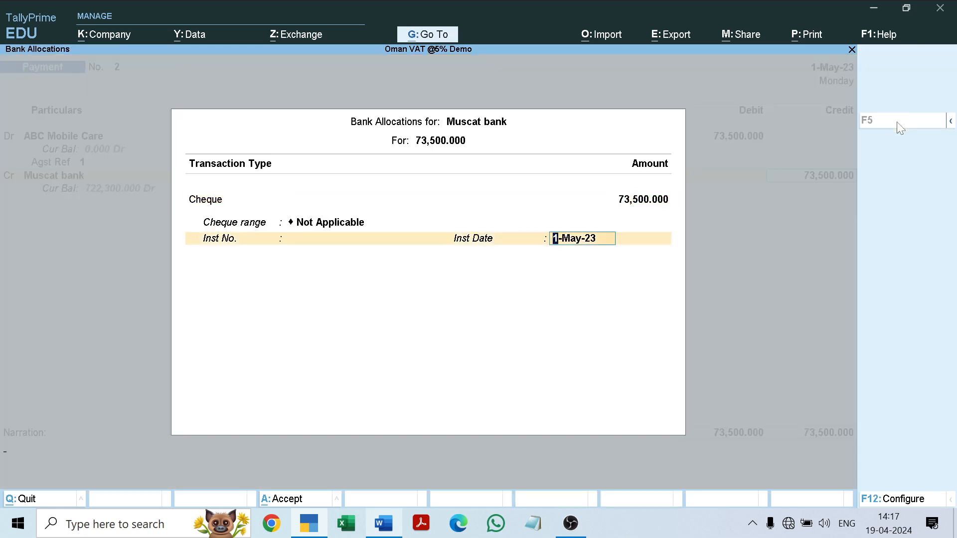
{"action": "key", "text": "Return"}
{"action": "key", "text": "Return"}
{"action": "key", "text": "Return"}
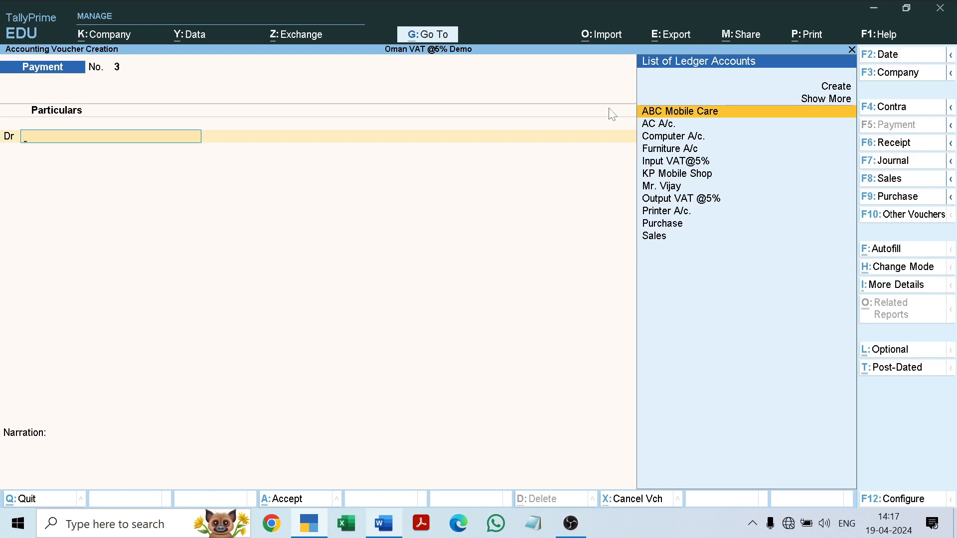
Step: Check the 10-5-2023 cash salary payment entry in the Word document, then return to the payment voucher in TallyPrime
{"action": "left_click", "coordinate": [376, 527]}
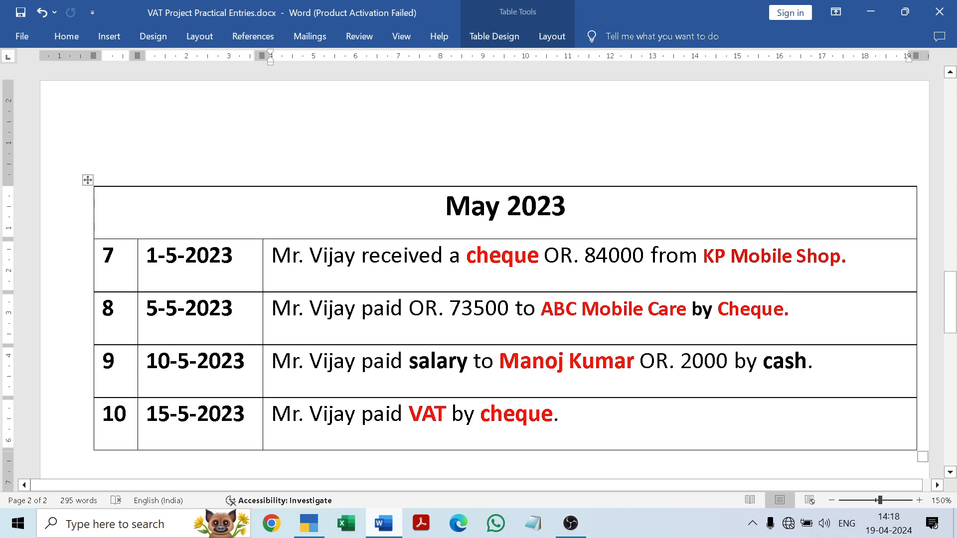
{"action": "left_click_drag", "start_coordinate": [682, 362], "coordinate": [736, 367]}
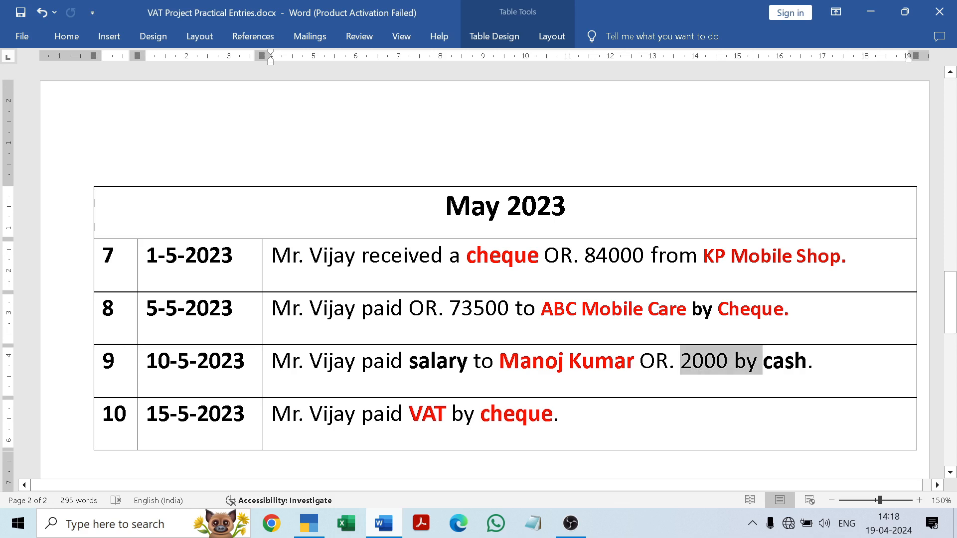
{"action": "left_click", "coordinate": [621, 379]}
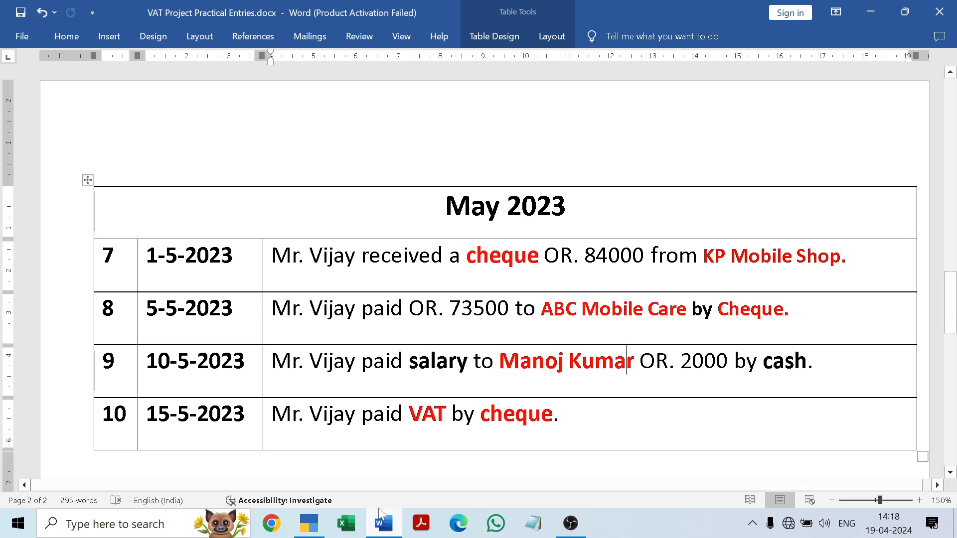
{"action": "left_click", "coordinate": [309, 523]}
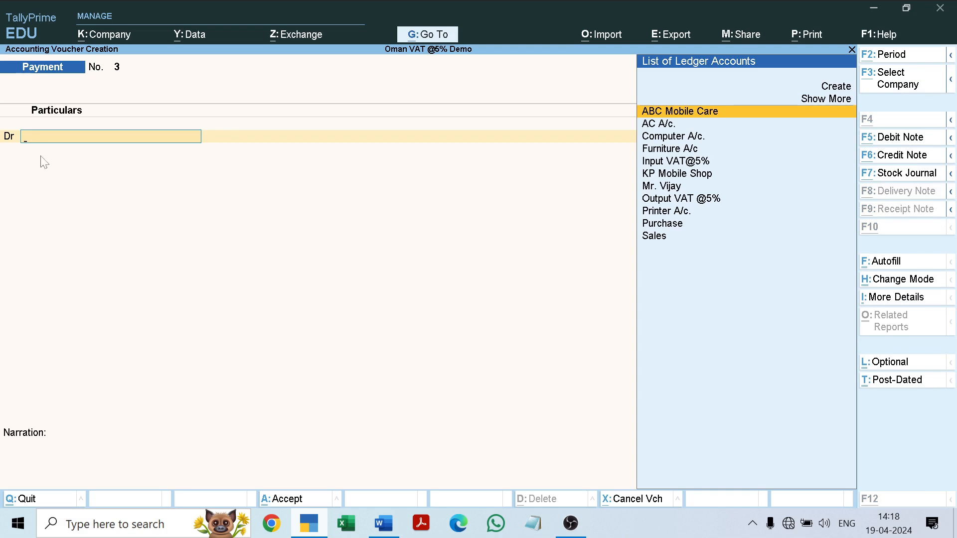
Step: Start a new ledger from the voucher's debit line, name it Salary Exp. and place it under Indirect Expenses
{"action": "key", "text": "alt+c"}
{"action": "type", "text": "Salary Exp."}
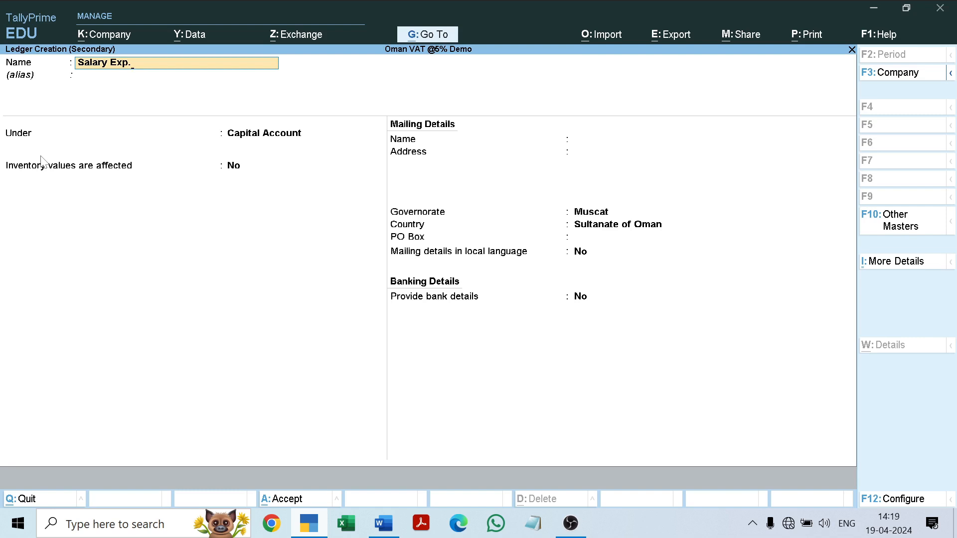
{"action": "key", "text": "Return"}
{"action": "key", "text": "Return"}
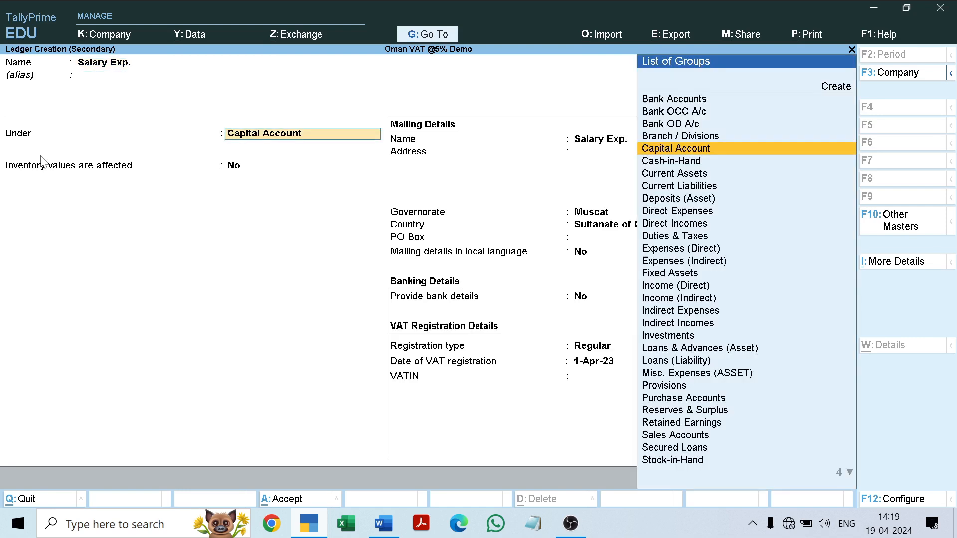
{"action": "type", "text": "In"}
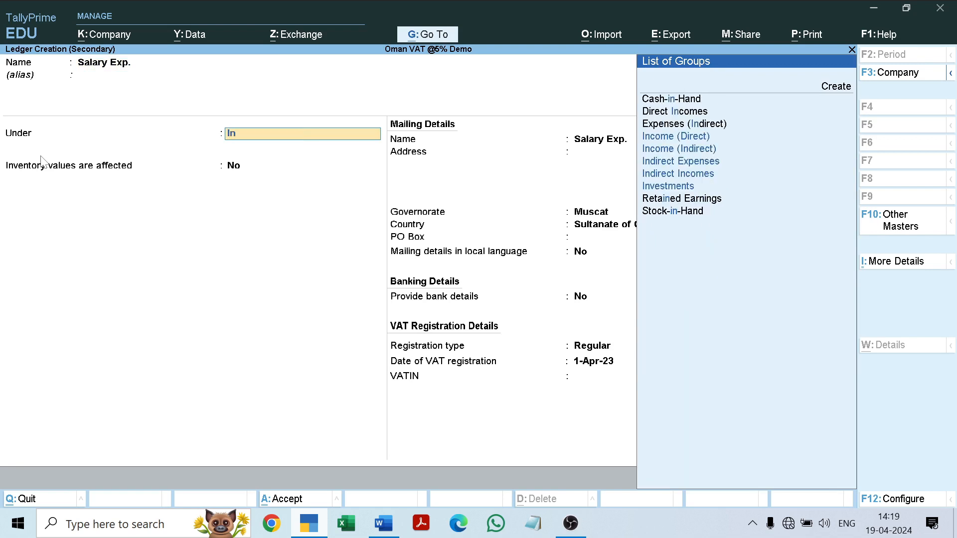
{"action": "key", "text": "Down"}
{"action": "key", "text": "Down"}
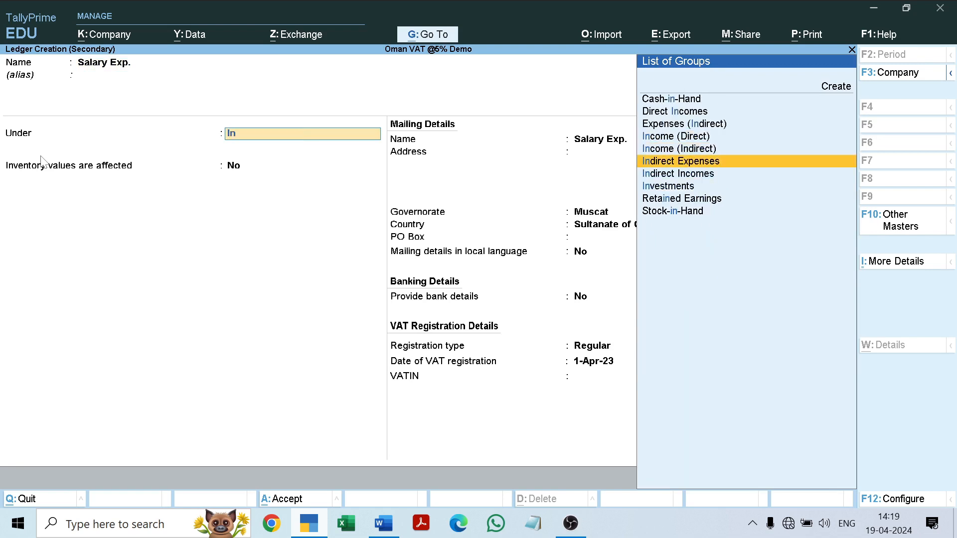
{"action": "key", "text": "Return"}
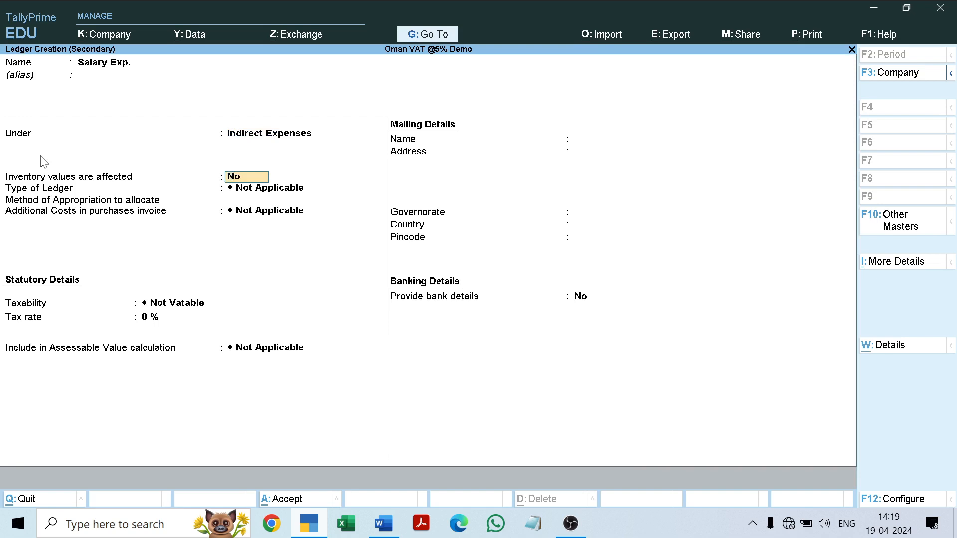
Step: Keep the Salary Exp. ledger's inventory setting at No, taxability Not Vatable and other options Not Applicable, and save the ledger
{"action": "key", "text": "Return"}
{"action": "key", "text": "Return"}
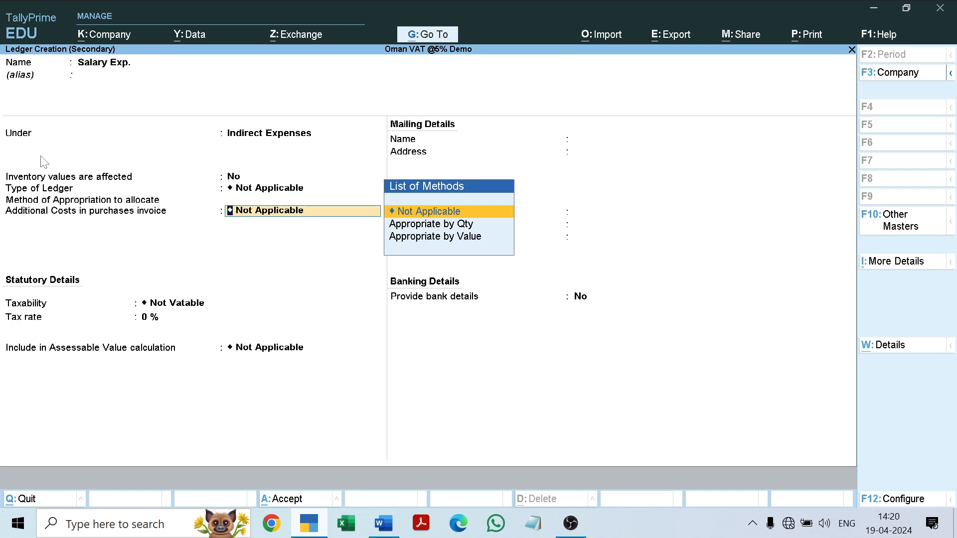
{"action": "key", "text": "Return"}
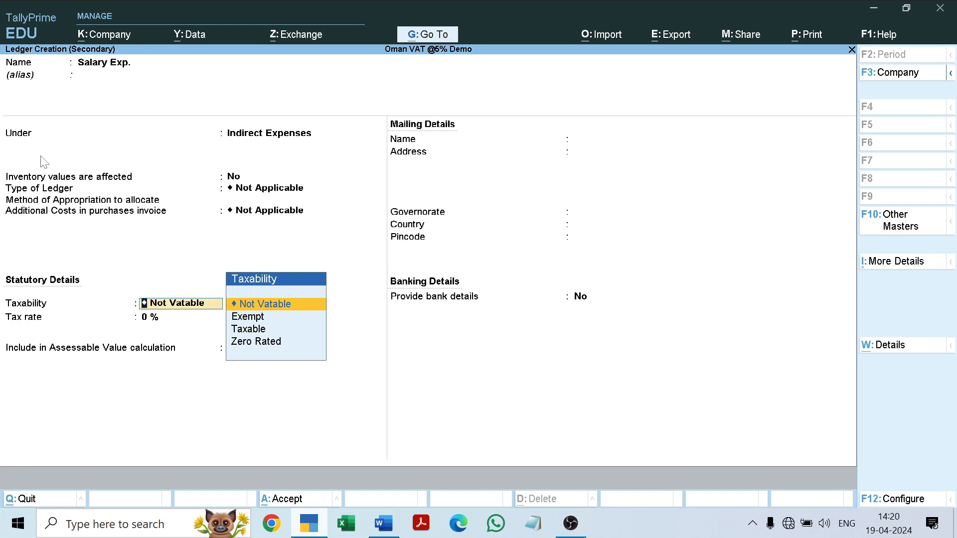
{"action": "key", "text": "Return"}
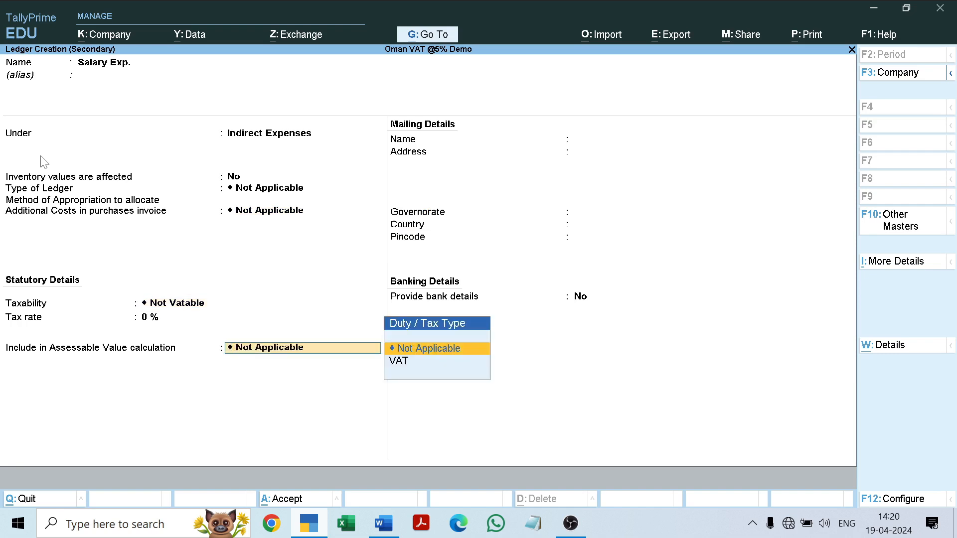
{"action": "key", "text": "Return"}
{"action": "key", "text": "Return"}
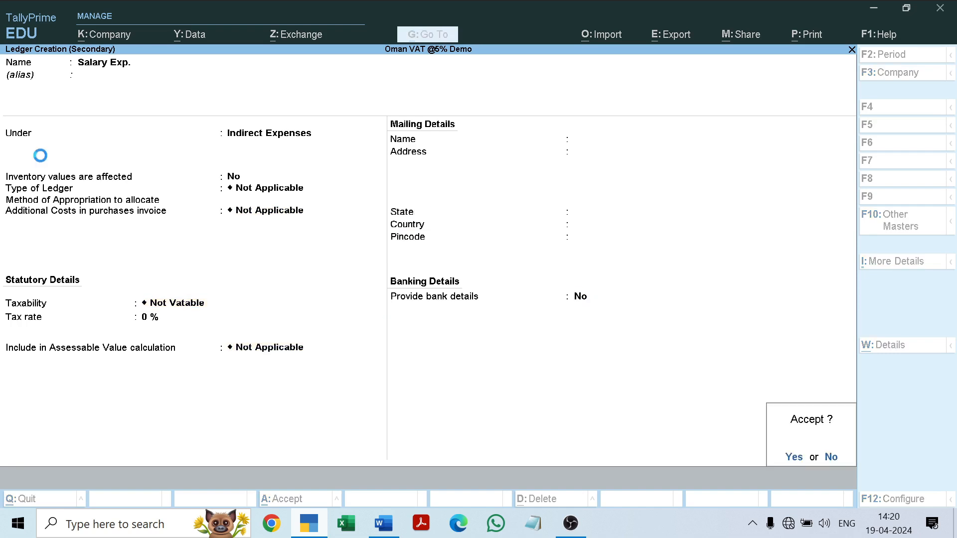
{"action": "key", "text": "Return"}
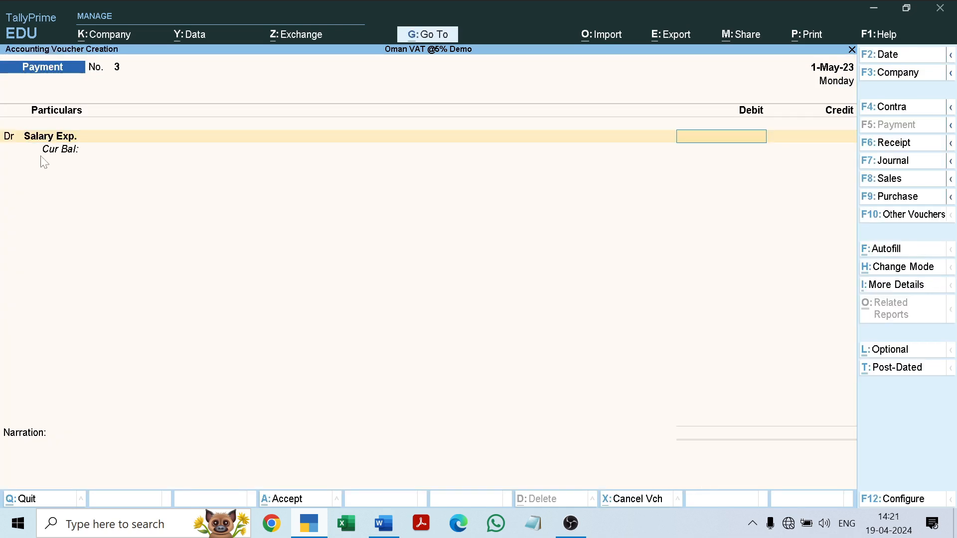
Step: Enter a debit of 2000 for Salary Exp. in the payment voucher
{"action": "type", "text": "2000"}
{"action": "key", "text": "Return"}
{"action": "key", "text": "Return"}
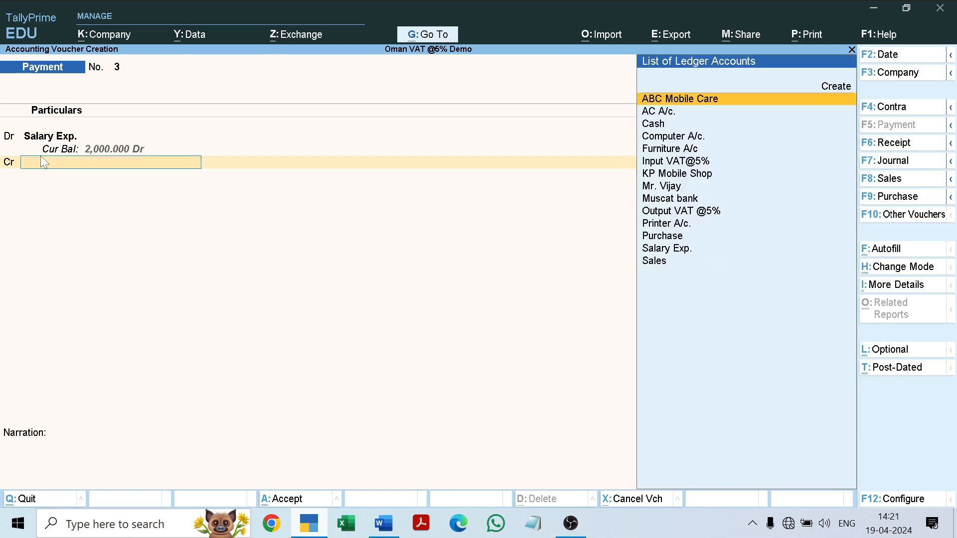
Step: Credit Cash with 2,000 in the salary payment voucher
{"action": "type", "text": "Cas"}
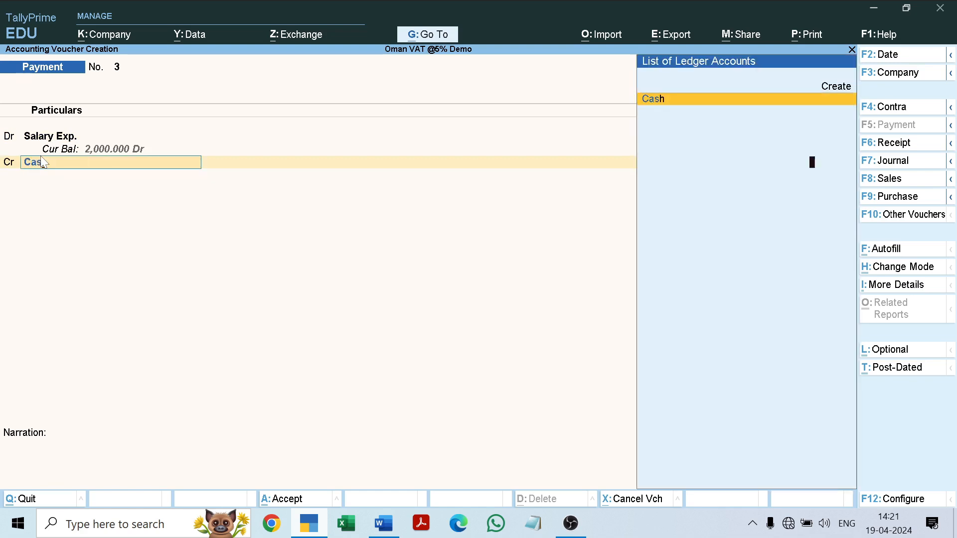
{"action": "key", "text": "Return"}
{"action": "key", "text": "Return"}
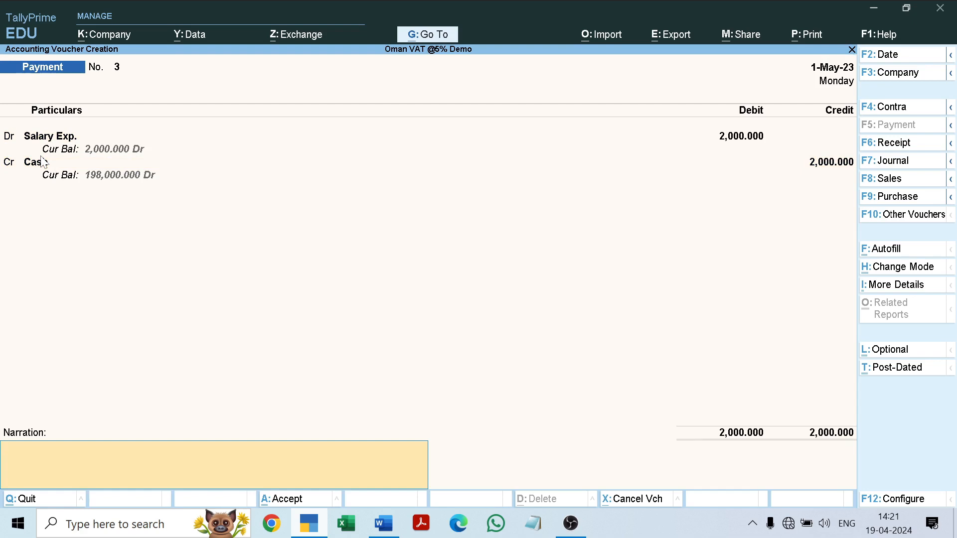
Step: Enter a narration stating that salary was paid to the named employee, and save the payment voucher
{"action": "type", "text": "salary paid to"}
{"action": "type", "text": "ano"}
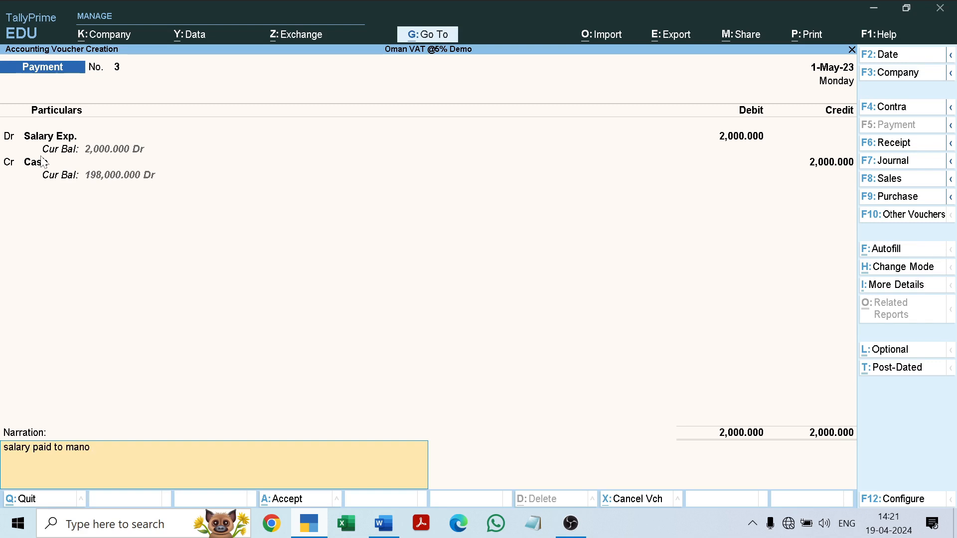
{"action": "type", "text": "j kuma"}
{"action": "key", "text": "Return"}
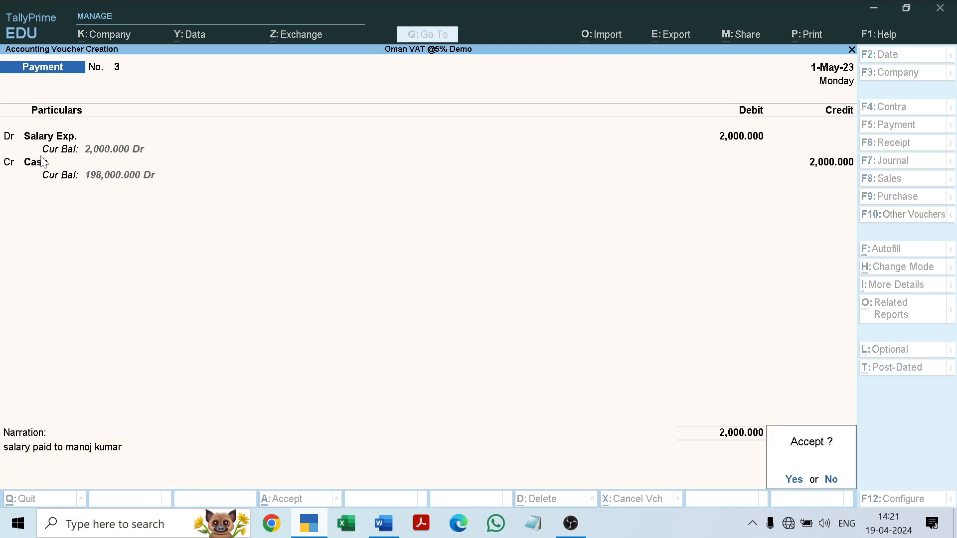
{"action": "key", "text": "Return"}
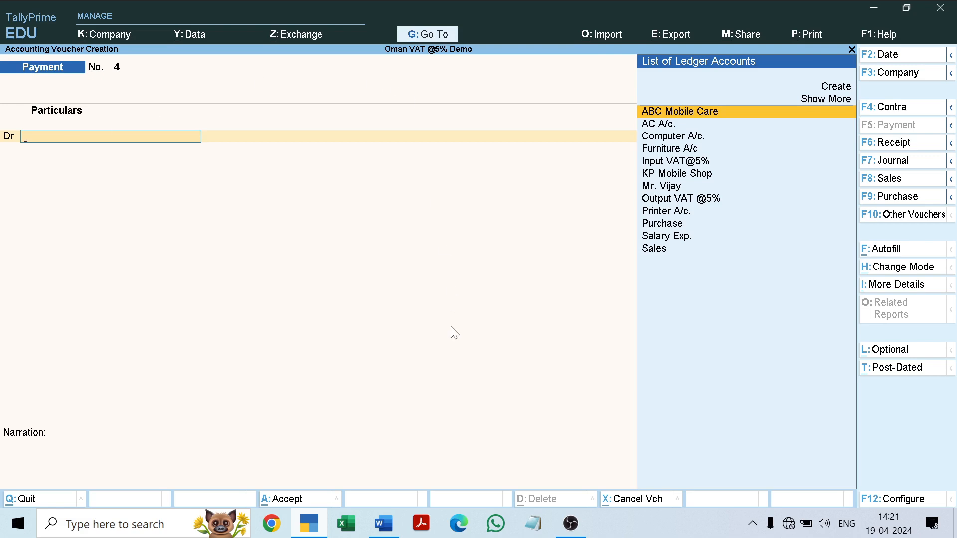
Step: Check the 15-5-2023 VAT payment entry in the Word document, then return to TallyPrime
{"action": "left_click", "coordinate": [384, 524]}
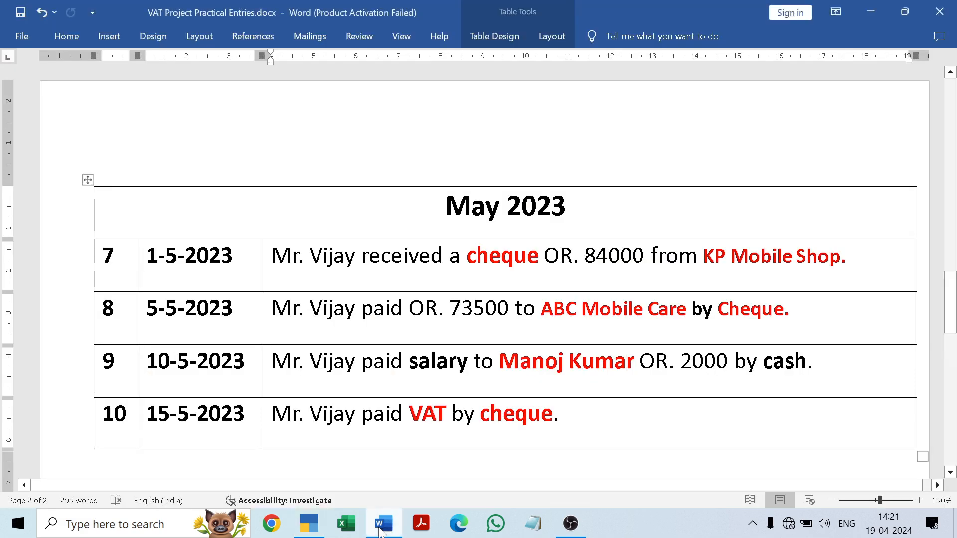
{"action": "left_click_drag", "start_coordinate": [955, 297], "coordinate": [953, 316]}
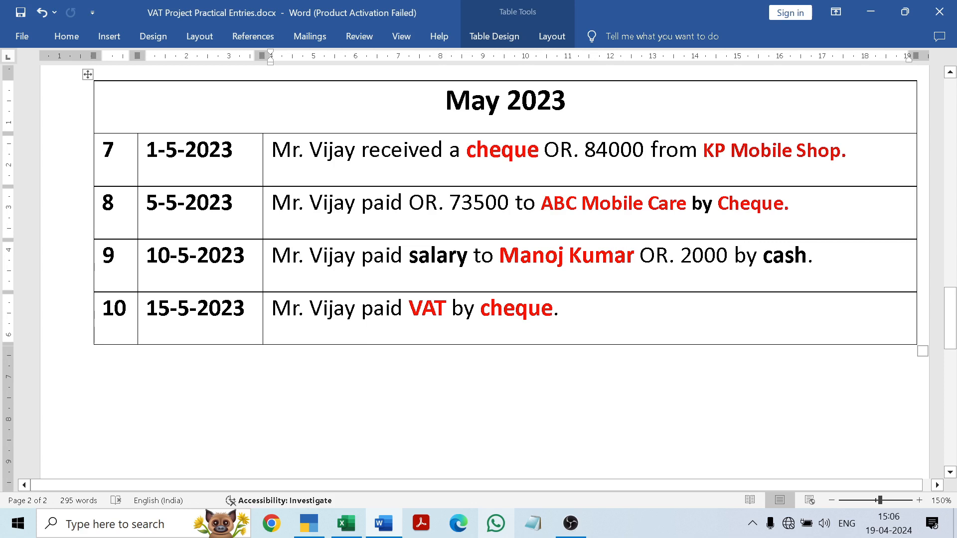
{"action": "left_click", "coordinate": [309, 526]}
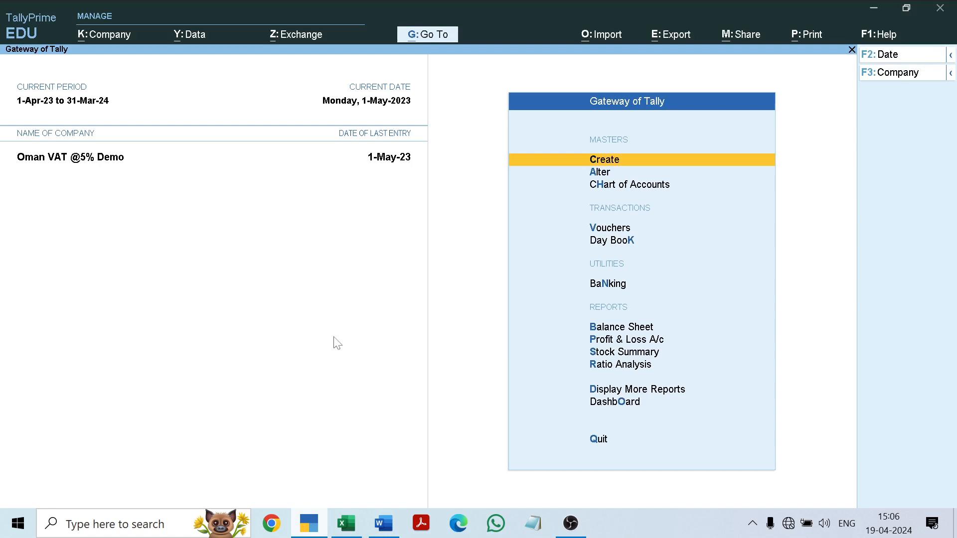
Step: Open the VAT Return from the VAT reports among the additional reports
{"action": "key", "text": "Down"}
{"action": "key", "text": "Down"}
{"action": "key", "text": "Down"}
{"action": "key", "text": "Down"}
{"action": "key", "text": "Down"}
{"action": "key", "text": "Down"}
{"action": "key", "text": "Down"}
{"action": "key", "text": "Down"}
{"action": "key", "text": "Down"}
{"action": "key", "text": "Down"}
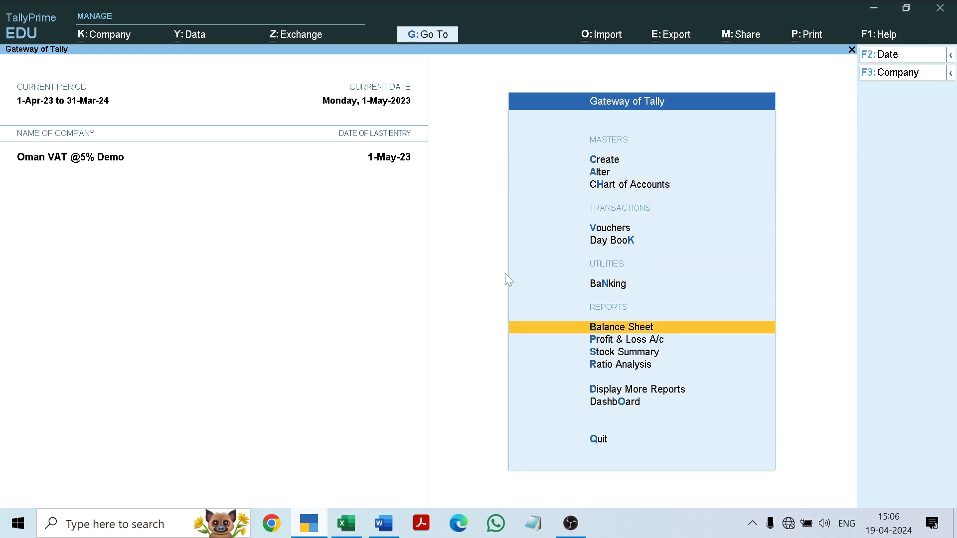
{"action": "key", "text": "Return"}
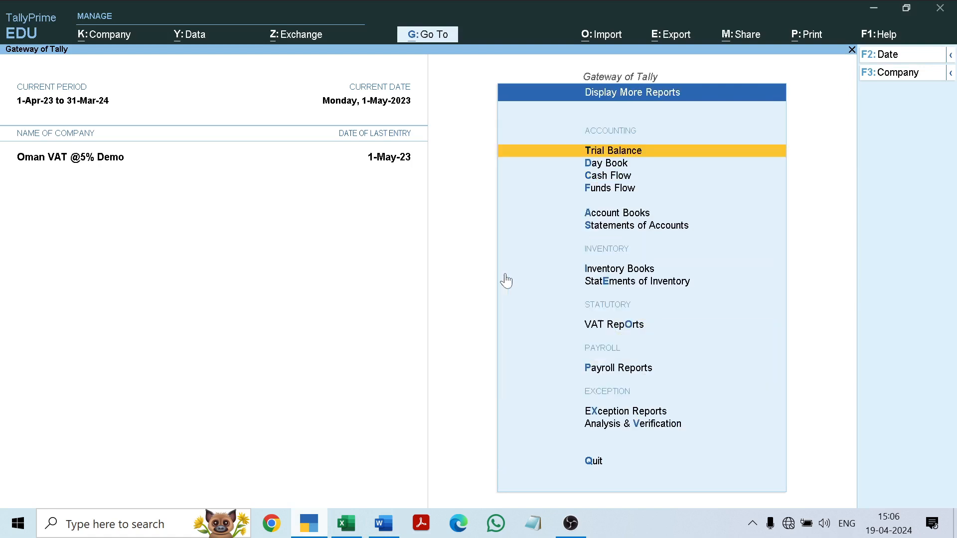
{"action": "key", "text": "Down"}
{"action": "key", "text": "Down"}
{"action": "key", "text": "Down"}
{"action": "key", "text": "Down"}
{"action": "key", "text": "Down"}
{"action": "key", "text": "Down"}
{"action": "key", "text": "Down"}
{"action": "key", "text": "Down"}
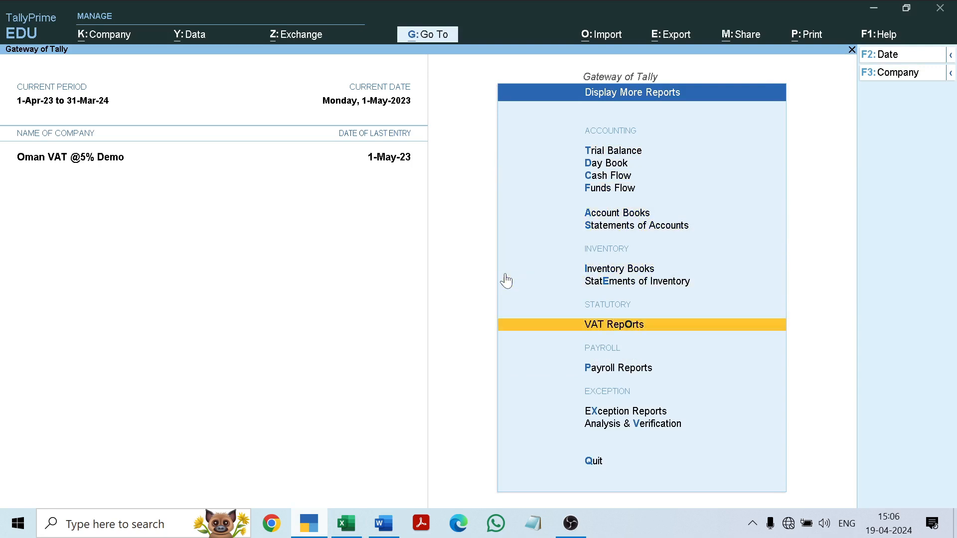
{"action": "key", "text": "Return"}
{"action": "key", "text": "Return"}
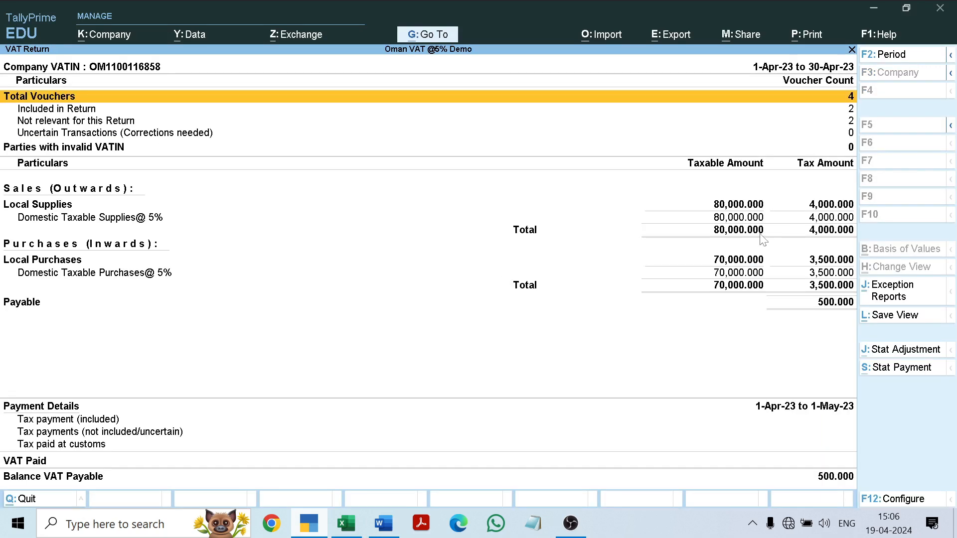
Step: Examine the VAT Return's voucher counts, sales and purchase tax amounts, payable VAT and payment details
{"action": "key", "text": "Down"}
{"action": "key", "text": "Down"}
{"action": "key", "text": "Down"}
{"action": "key", "text": "Down"}
{"action": "key", "text": "Down"}
{"action": "key", "text": "Down"}
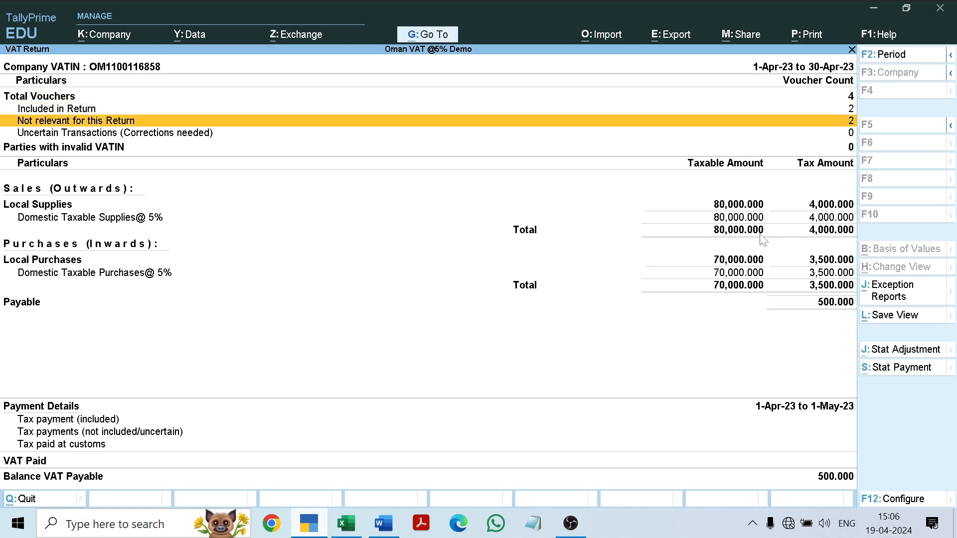
{"action": "key", "text": "Down"}
{"action": "key", "text": "Down"}
{"action": "key", "text": "Down"}
{"action": "key", "text": "Down"}
{"action": "key", "text": "Down"}
{"action": "key", "text": "Down"}
{"action": "key", "text": "Down"}
{"action": "key", "text": "Down"}
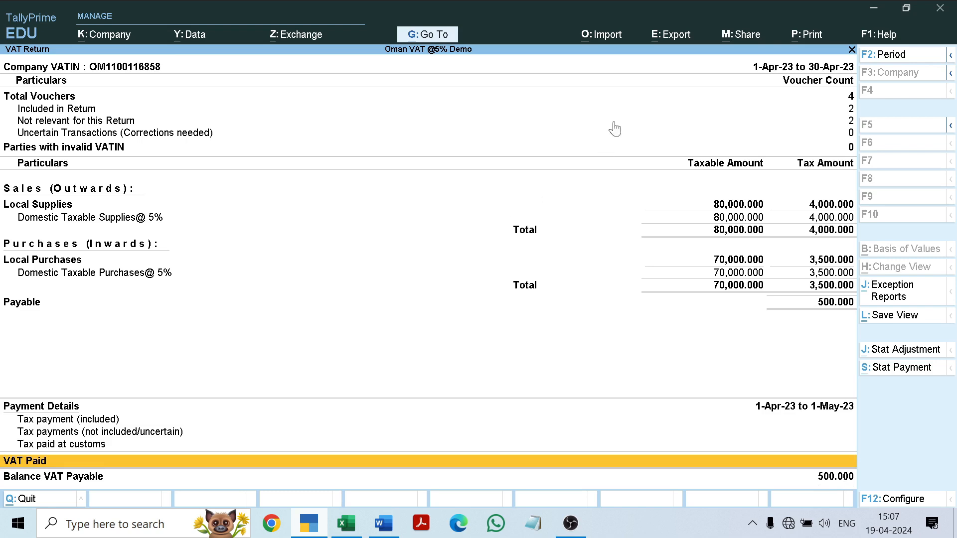
Step: Review the export settings for the current VAT Return and leave them without exporting
{"action": "left_click", "coordinate": [671, 35]}
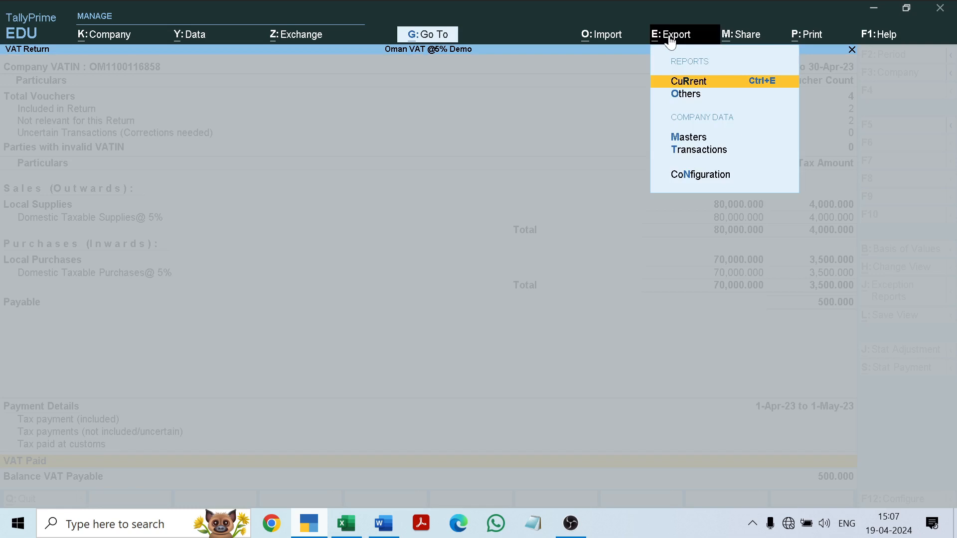
{"action": "left_click", "coordinate": [706, 85]}
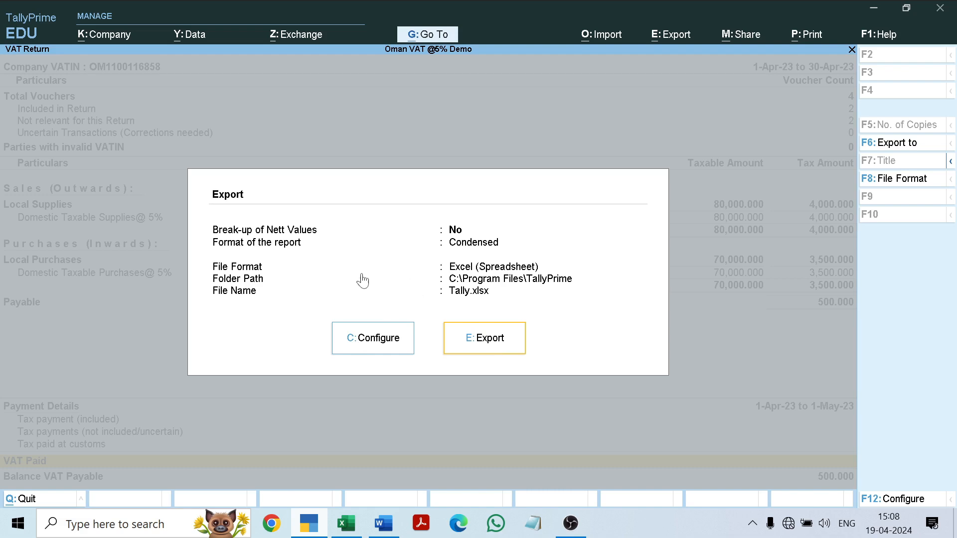
{"action": "key", "text": "Escape"}
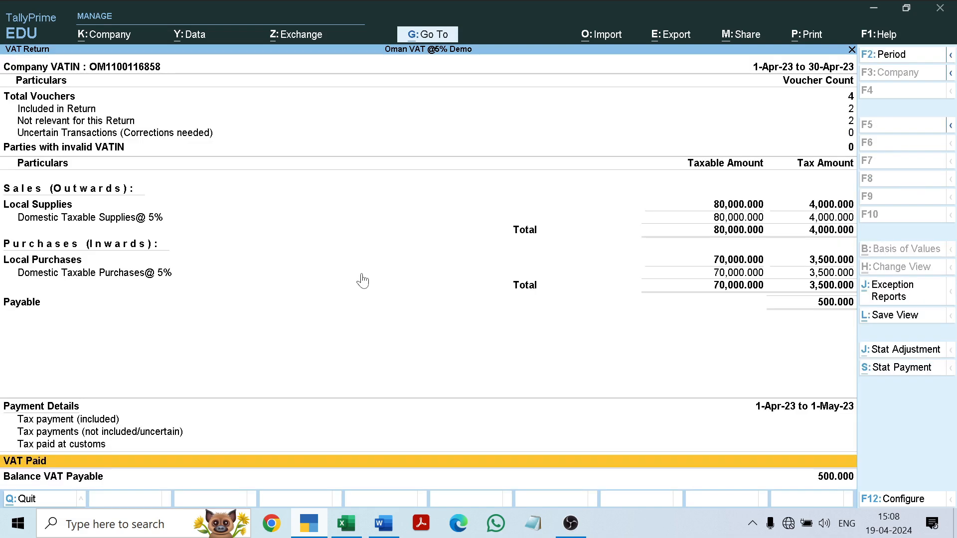
Step: Switch to Excel and read through the exported VAT Return in Tally.xlsx, down to the Balance VAT Payable row
{"action": "left_click", "coordinate": [353, 528]}
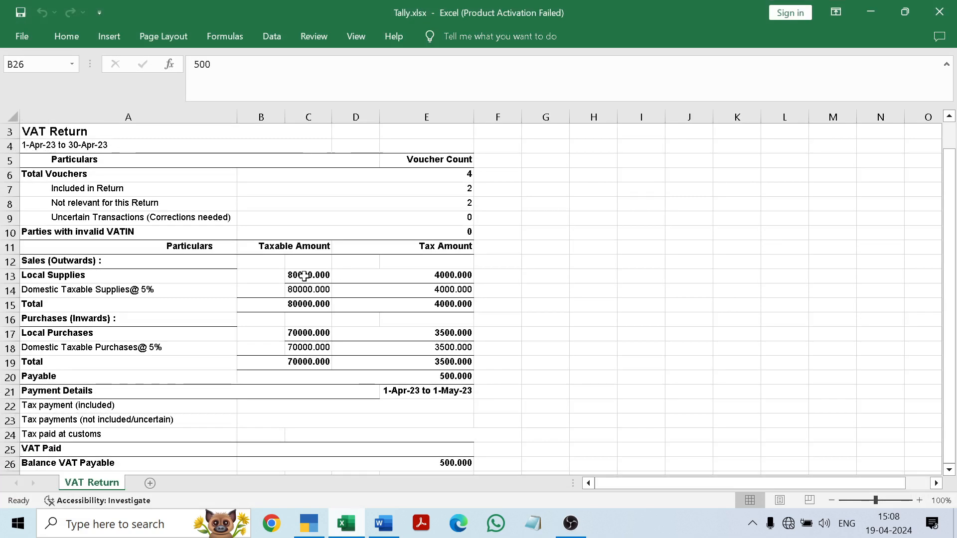
{"action": "scroll", "coordinate": [246, 271], "scroll_direction": "up", "scroll_amount": 1}
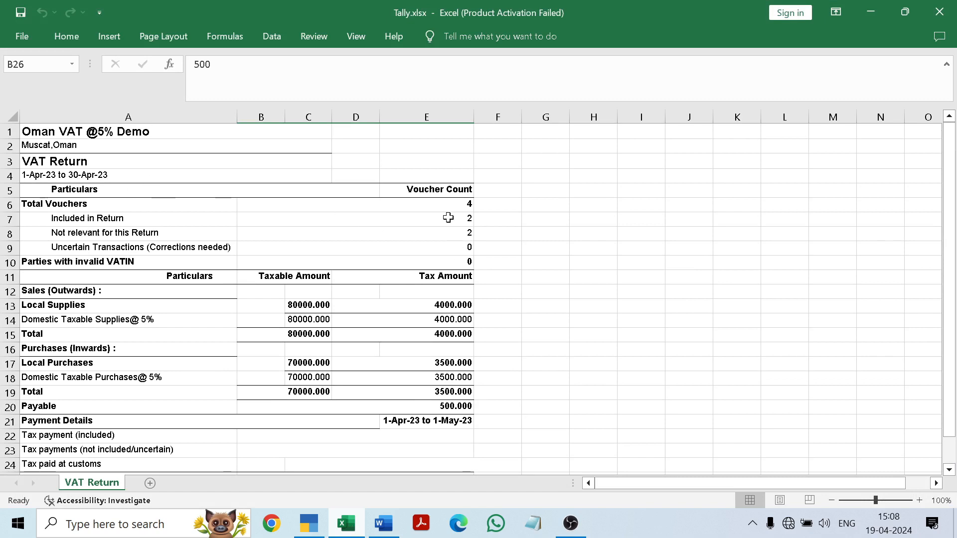
{"action": "left_click_drag", "start_coordinate": [954, 250], "coordinate": [955, 277]}
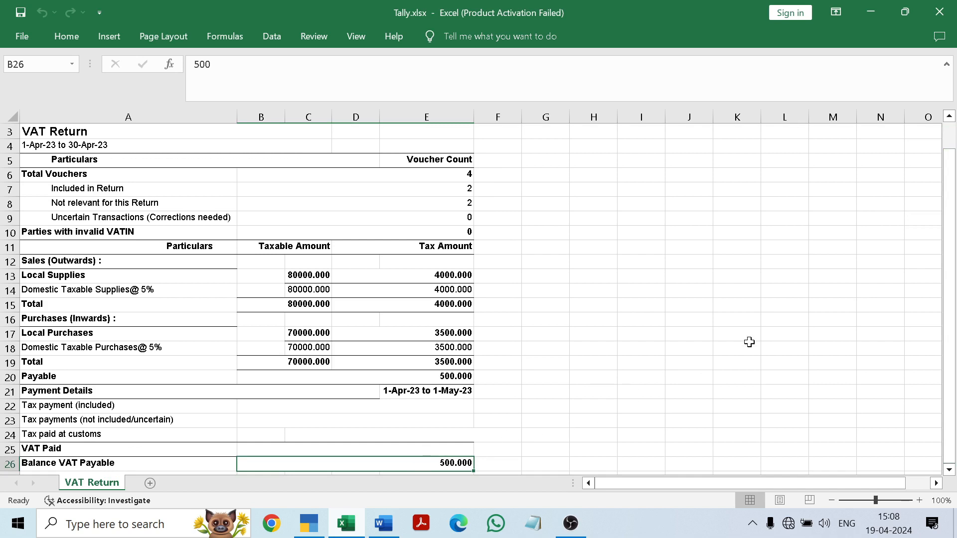
{"action": "left_click_drag", "start_coordinate": [956, 313], "coordinate": [956, 313]}
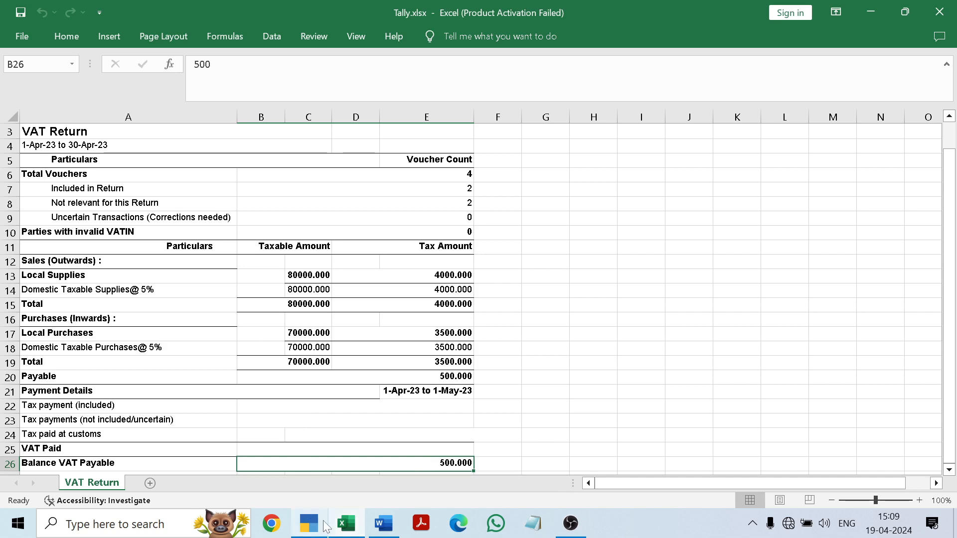
Step: Close the Tally.xlsx workbook and return to the VAT Return in TallyPrime
{"action": "left_click", "coordinate": [306, 531]}
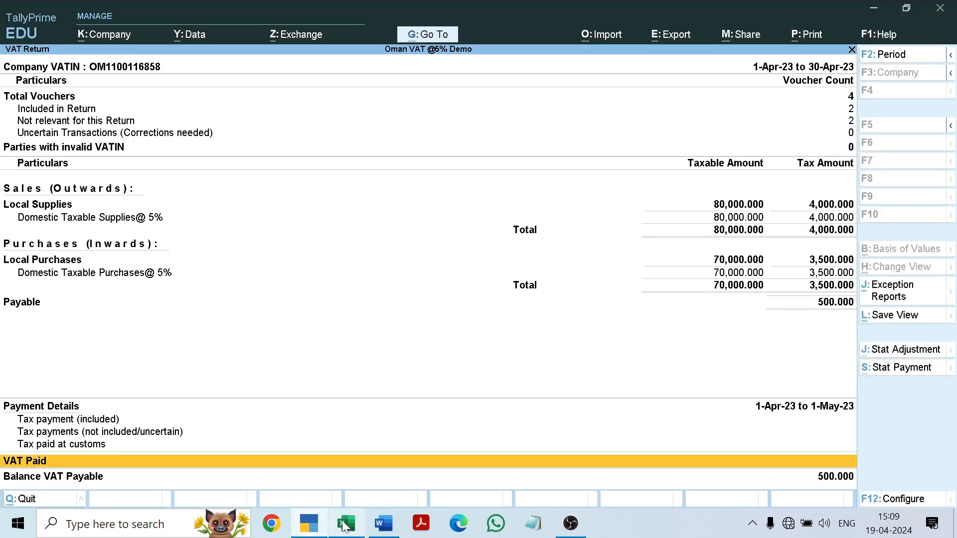
{"action": "mouse_move", "coordinate": [346, 523]}
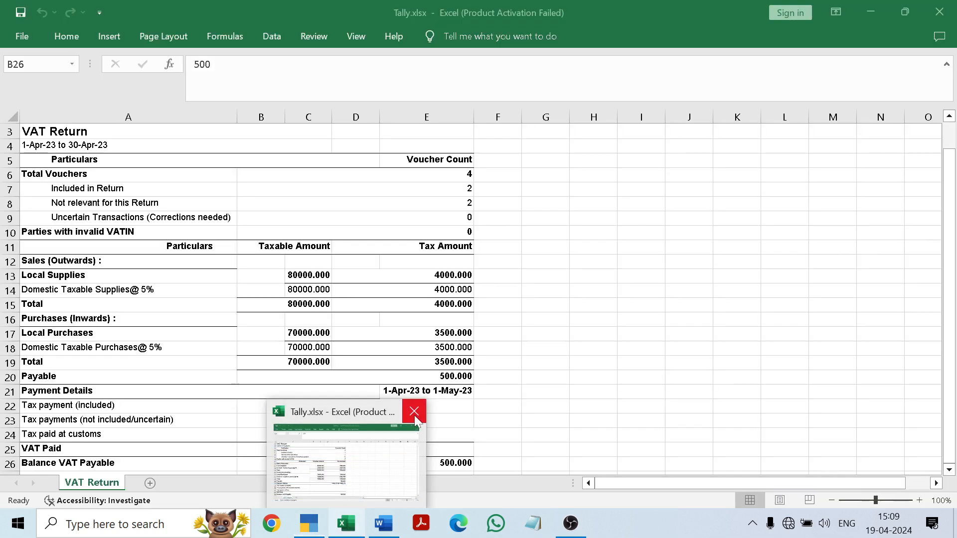
{"action": "left_click", "coordinate": [415, 411]}
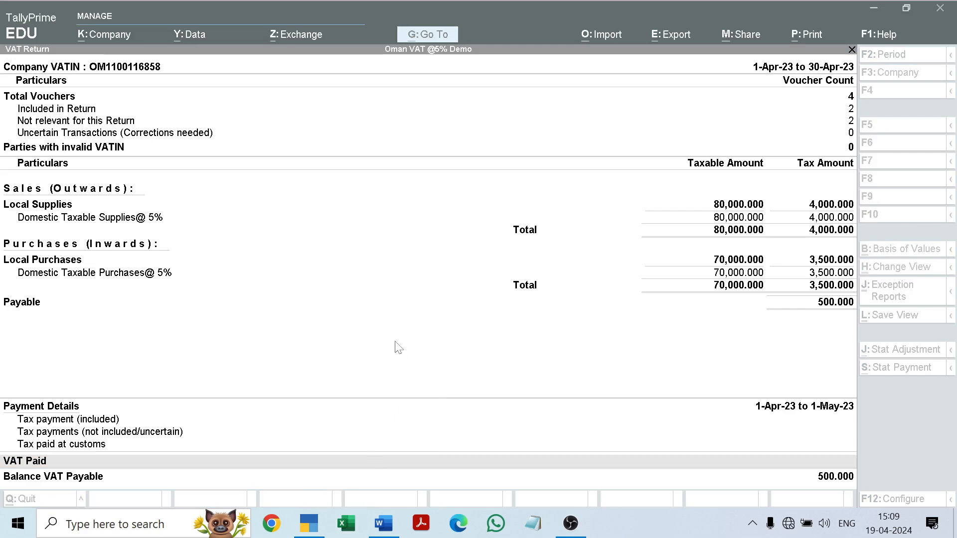
{"action": "left_click", "coordinate": [399, 346]}
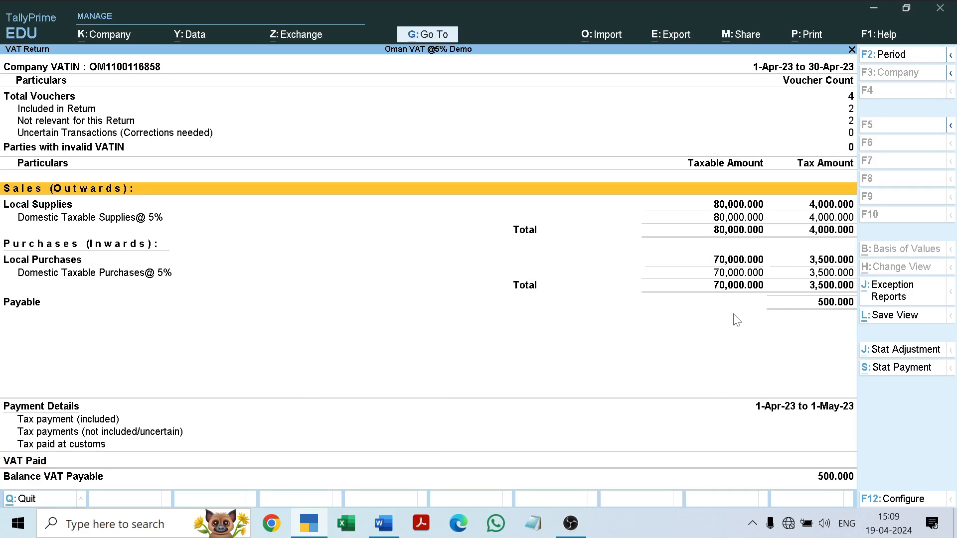
Step: Start a Stat Payment from the VAT Return and autofill it as a Regular VAT Payment for 1-Apr-23 to 30-Apr-23
{"action": "left_click", "coordinate": [891, 370]}
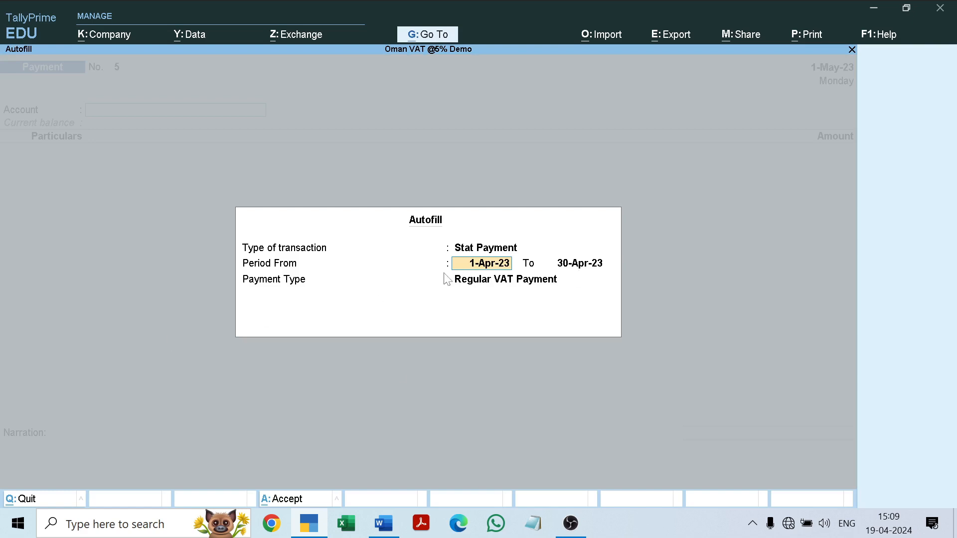
{"action": "left_click", "coordinate": [558, 264]}
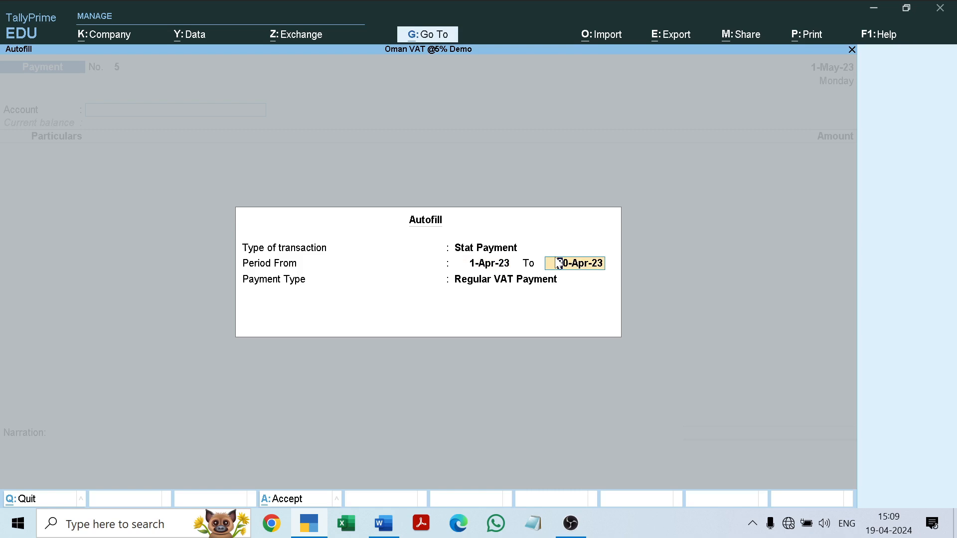
{"action": "type", "text": "1-4"}
{"action": "key", "text": "Return"}
{"action": "key", "text": "Return"}
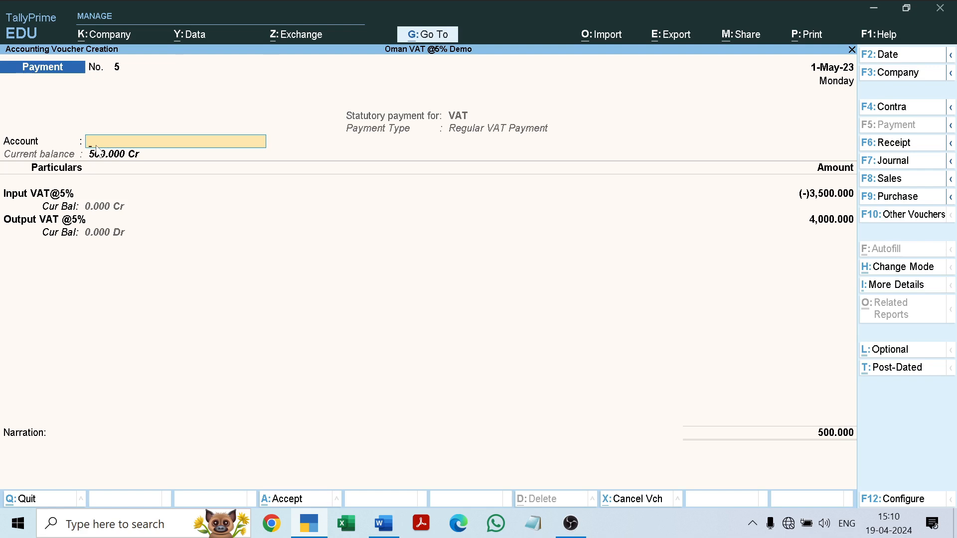
Step: Set Muscat bank as the paying account and keep the Input VAT@5% amount at (-)3,500 and Output VAT @5% at 4,000
{"action": "type", "text": "Mu"}
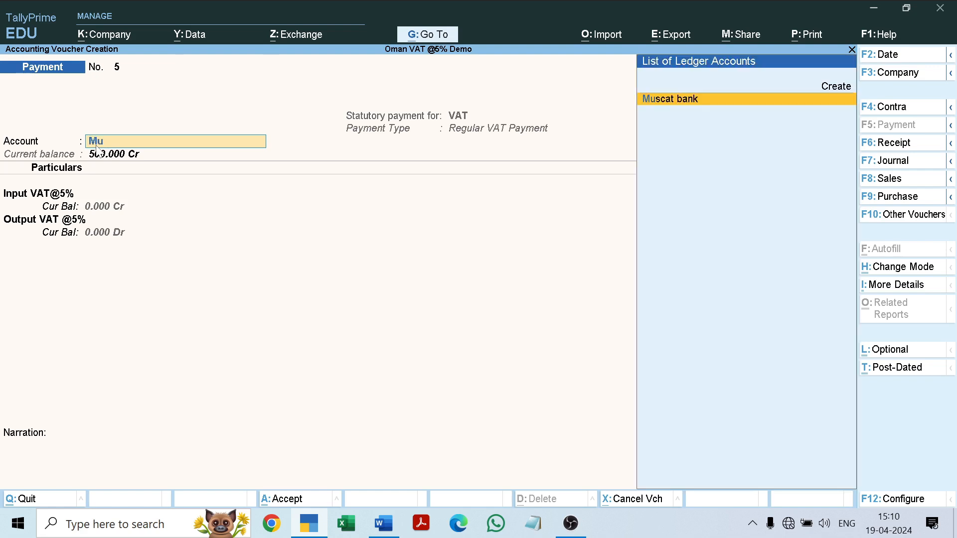
{"action": "key", "text": "Return"}
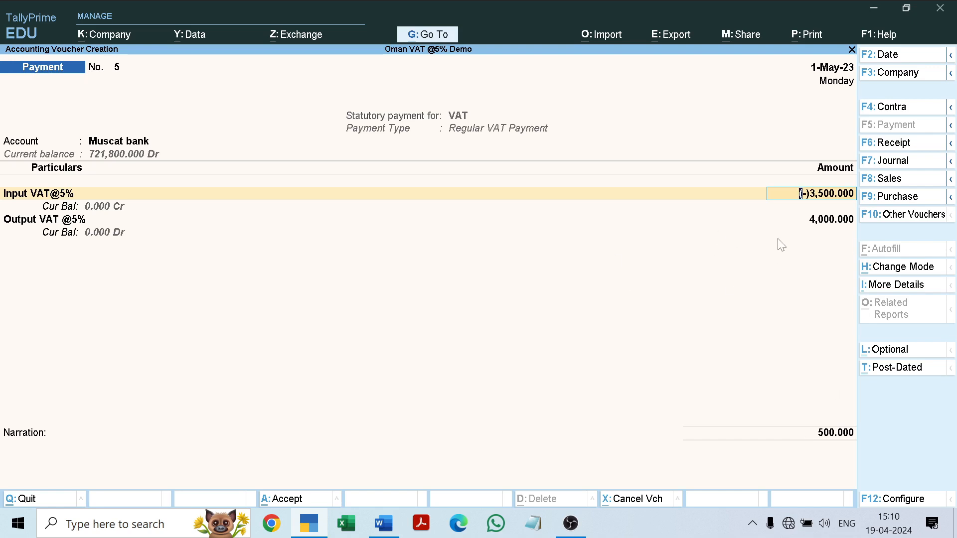
{"action": "key", "text": "Return"}
{"action": "key", "text": "Return"}
{"action": "key", "text": "Return"}
{"action": "key", "text": "Return"}
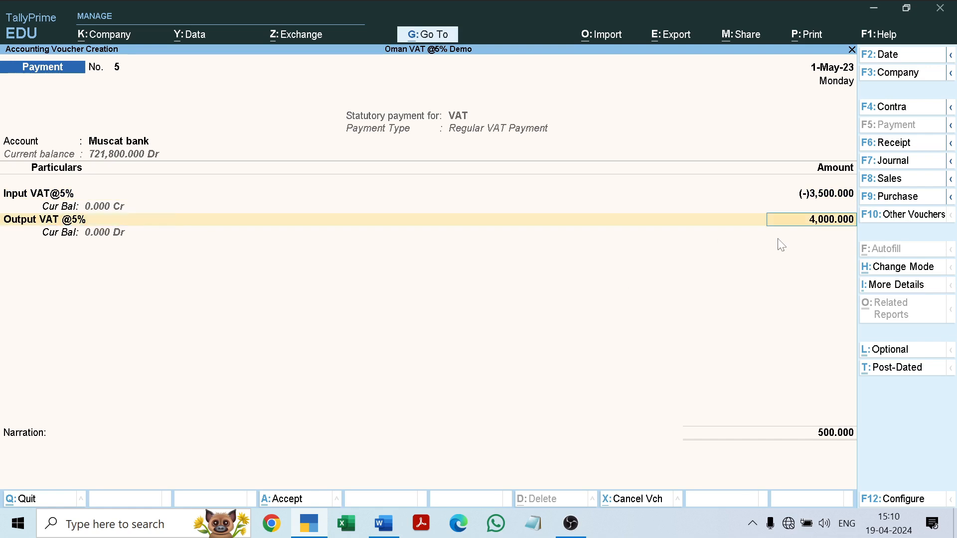
{"action": "key", "text": "Return"}
{"action": "key", "text": "Return"}
{"action": "key", "text": "Return"}
{"action": "key", "text": "Return"}
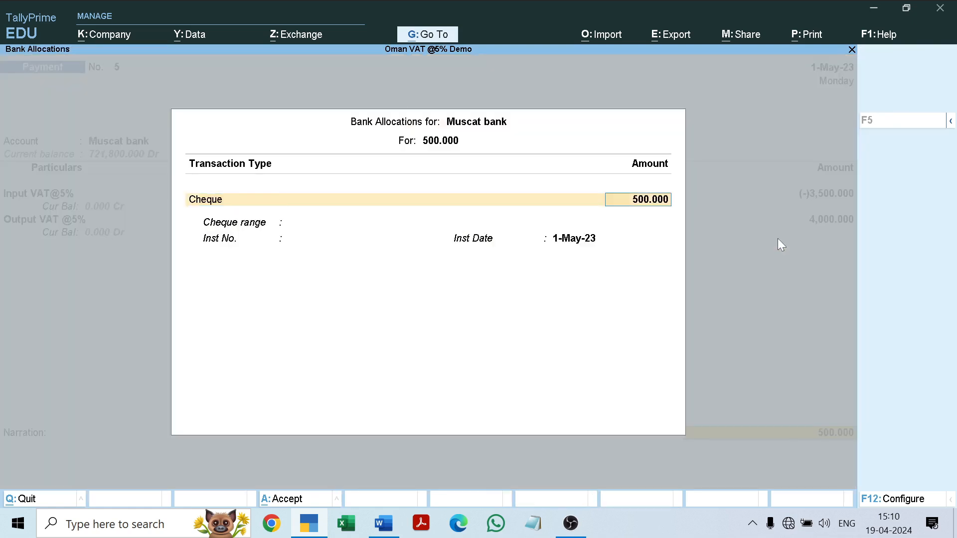
Step: Keep the Muscat bank allocation as a cheque for 500 and save the VAT payment voucher
{"action": "key", "text": "Return"}
{"action": "key", "text": "Return"}
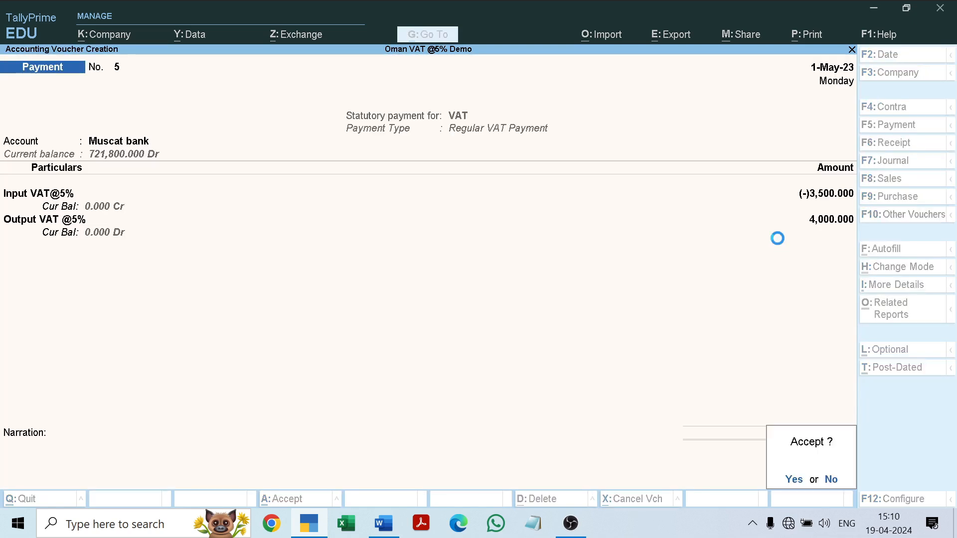
{"action": "key", "text": "Return"}
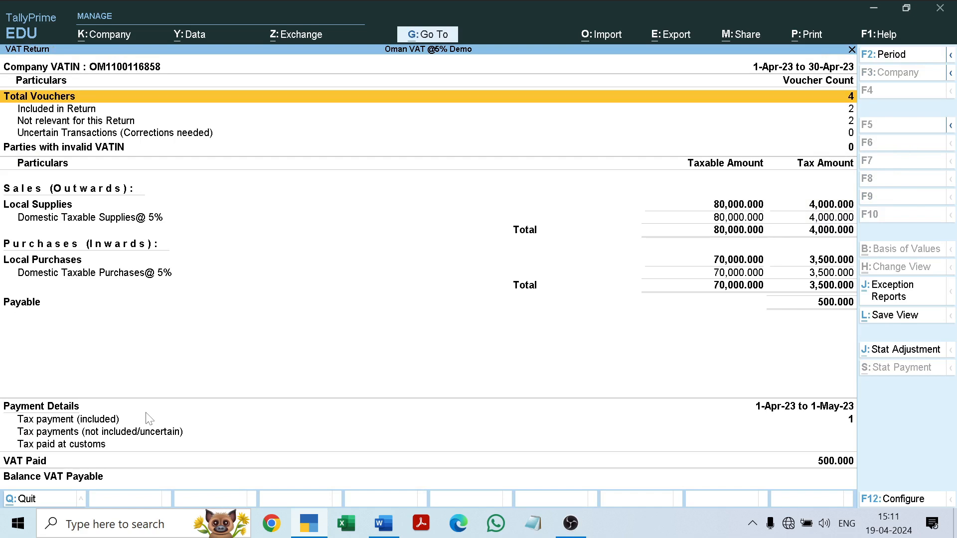
Step: Check the payment details and the VAT Paid line in the updated VAT Return
{"action": "key", "text": "Down"}
{"action": "key", "text": "Down"}
{"action": "key", "text": "Down"}
{"action": "key", "text": "Down"}
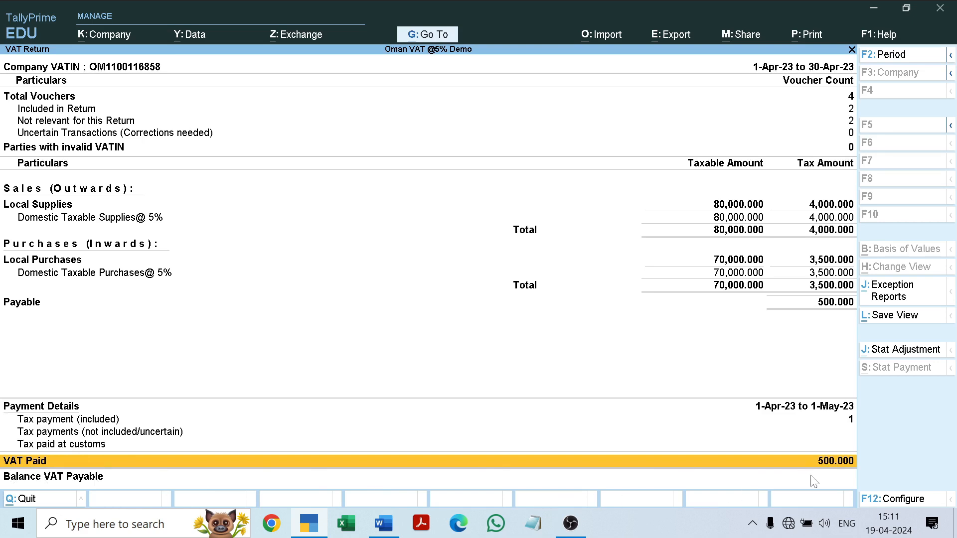
Step: Open the included tax payment's Muscat bank voucher from the VAT Return and review its Input VAT, Output VAT and bank lines
{"action": "key", "text": "Up"}
{"action": "key", "text": "Up"}
{"action": "key", "text": "Up"}
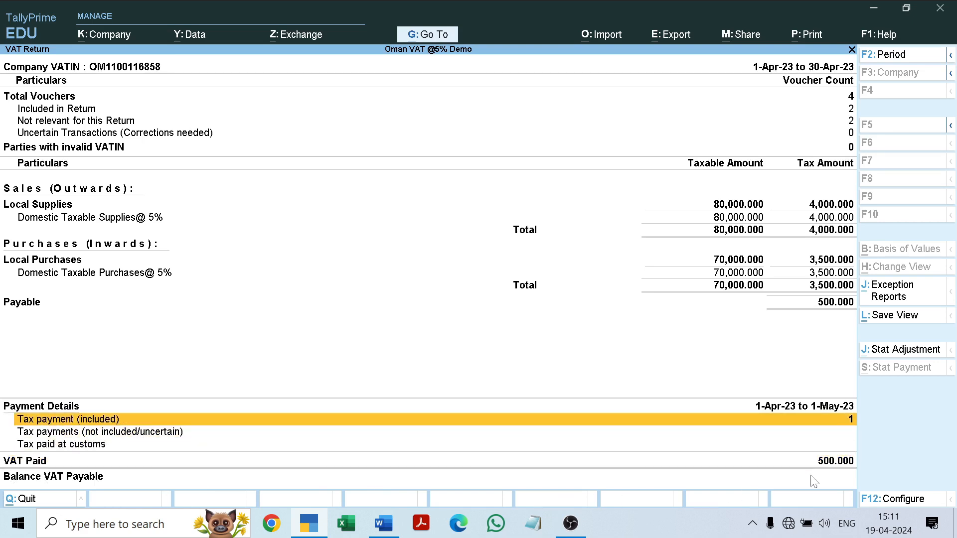
{"action": "key", "text": "Return"}
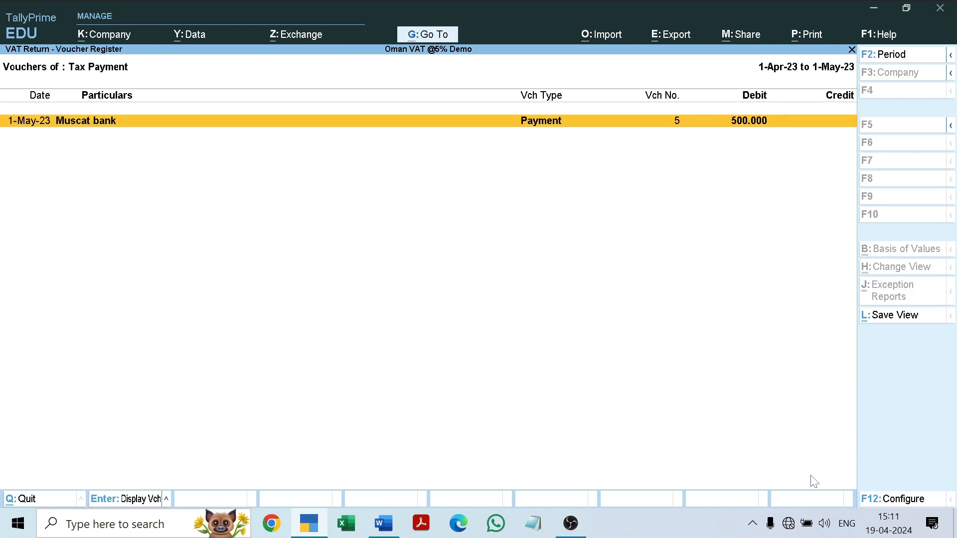
{"action": "key", "text": "Return"}
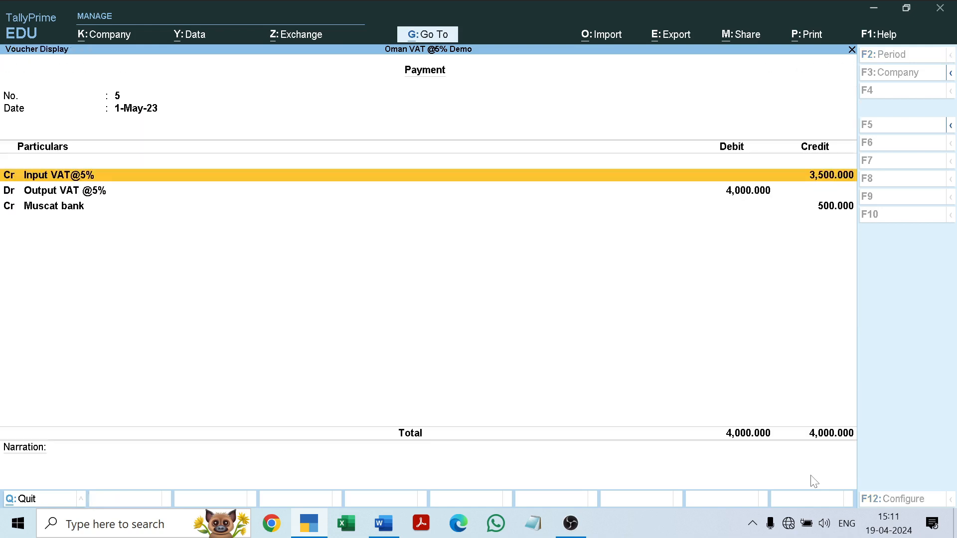
{"action": "key", "text": "Down"}
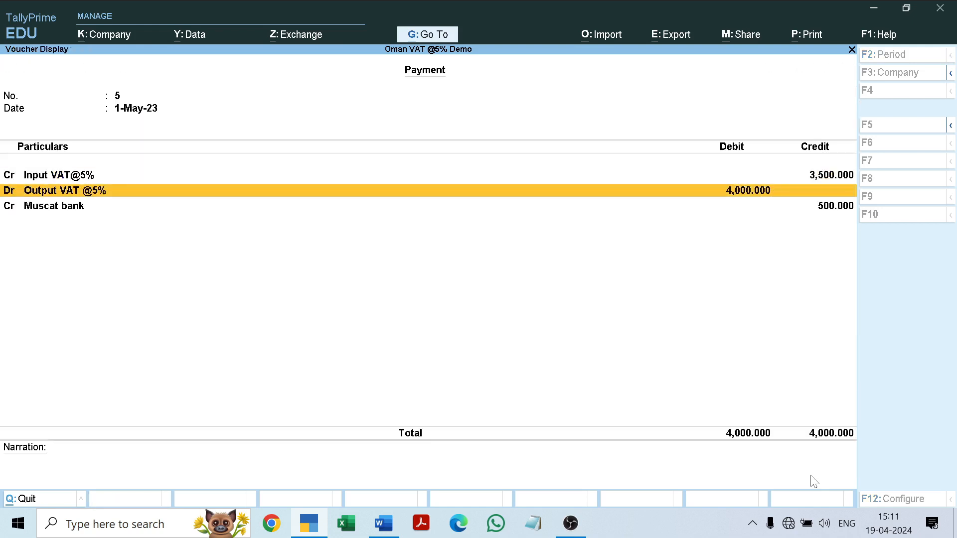
{"action": "key", "text": "Down"}
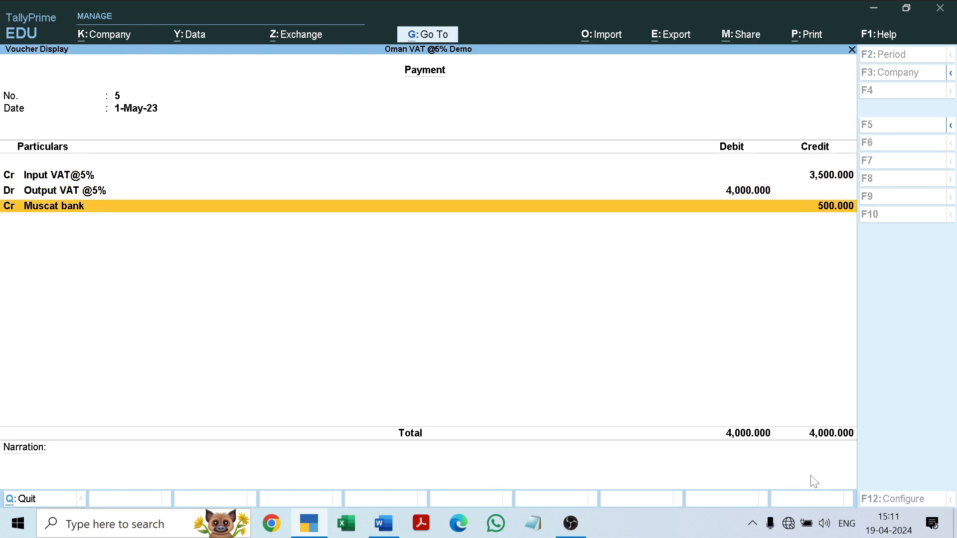
{"action": "key", "text": "Up"}
{"action": "key", "text": "Up"}
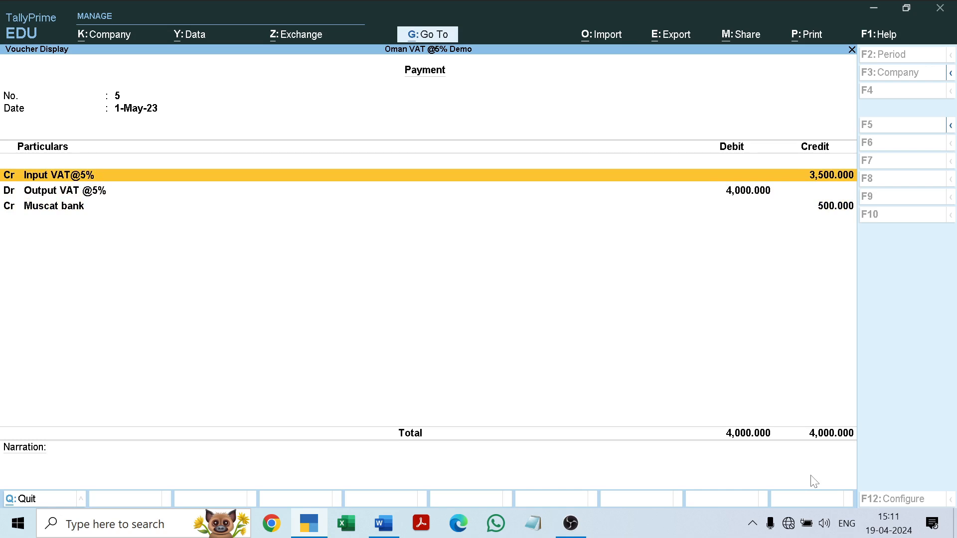
{"action": "key", "text": "Escape"}
{"action": "key", "text": "Escape"}
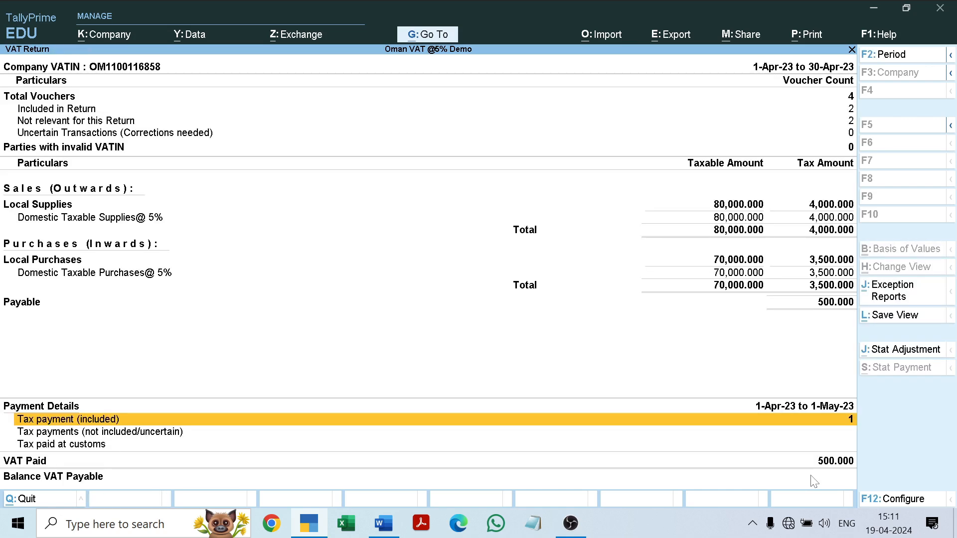
Step: Examine the VAT Paid details of the VAT Return from voucher type to amount, and return to the Gateway of Tally
{"action": "key", "text": "Down"}
{"action": "key", "text": "Down"}
{"action": "key", "text": "Down"}
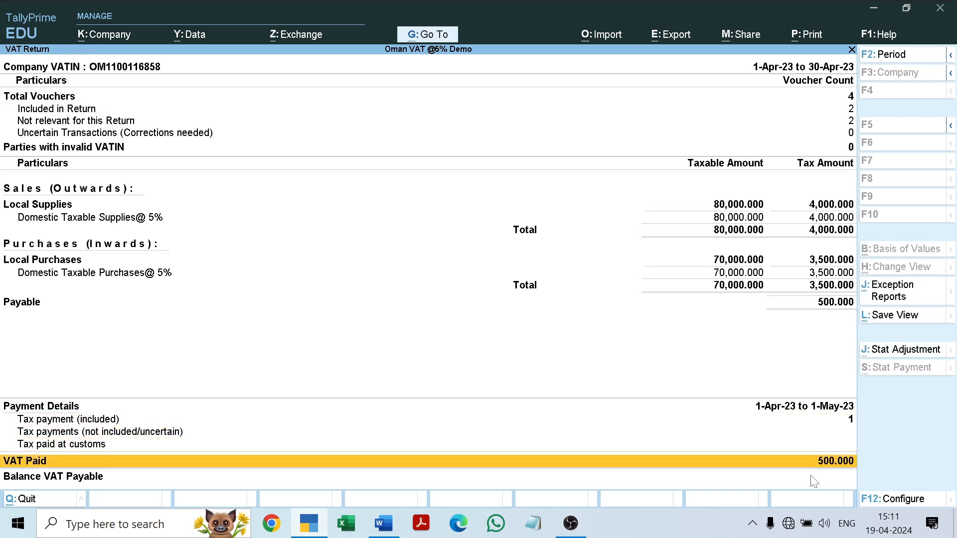
{"action": "key", "text": "Return"}
{"action": "key", "text": "Right"}
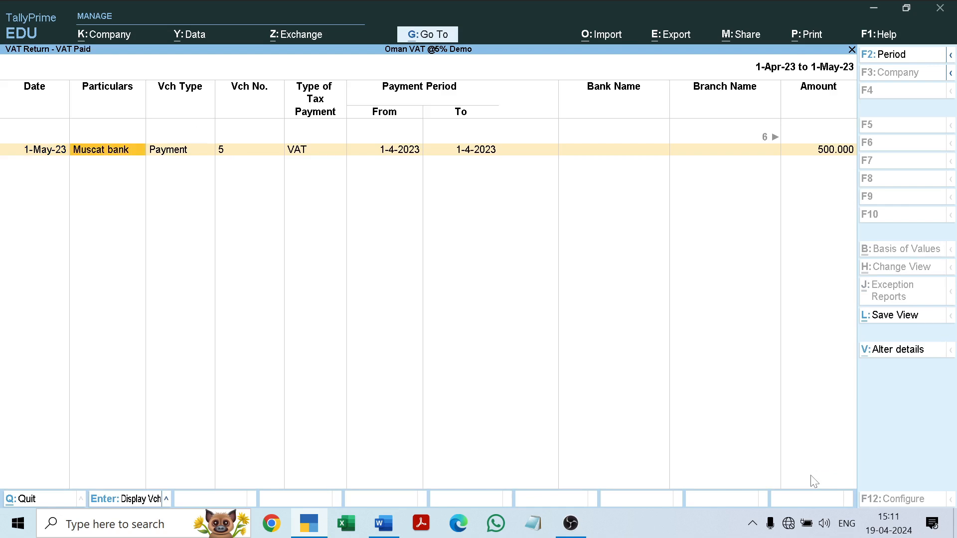
{"action": "key", "text": "Right"}
{"action": "key", "text": "Right"}
{"action": "key", "text": "Right"}
{"action": "key", "text": "Right"}
{"action": "key", "text": "Right"}
{"action": "key", "text": "Right"}
{"action": "key", "text": "Right"}
{"action": "key", "text": "Right"}
{"action": "key", "text": "Right"}
{"action": "key", "text": "Right"}
{"action": "key", "text": "Right"}
{"action": "key", "text": "Right"}
{"action": "key", "text": "Right"}
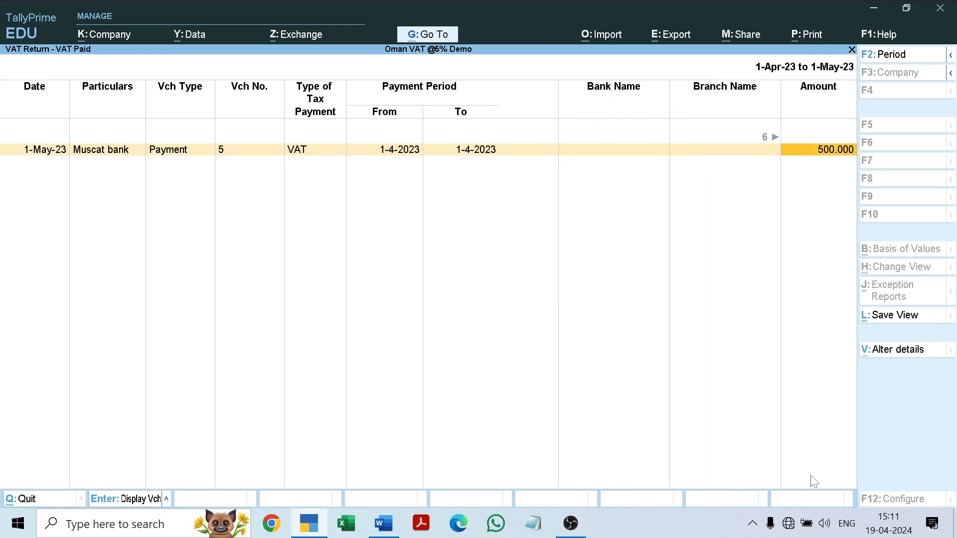
{"action": "key", "text": "Escape"}
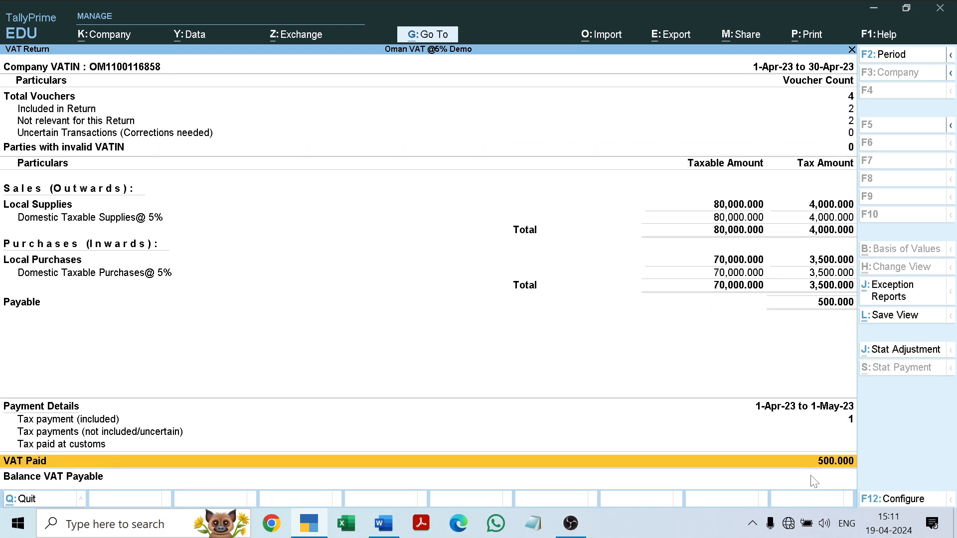
{"action": "key", "text": "Escape"}
{"action": "key", "text": "Escape"}
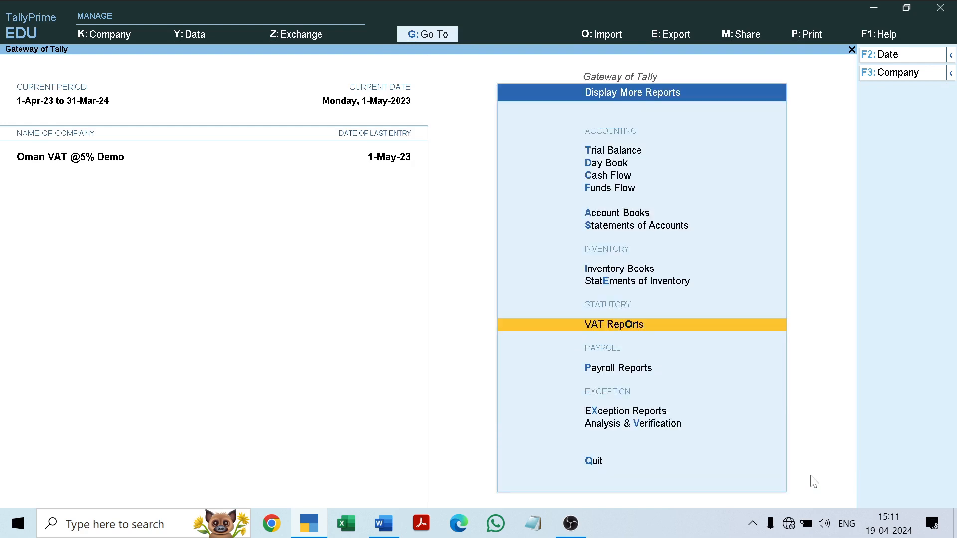
{"action": "key", "text": "Escape"}
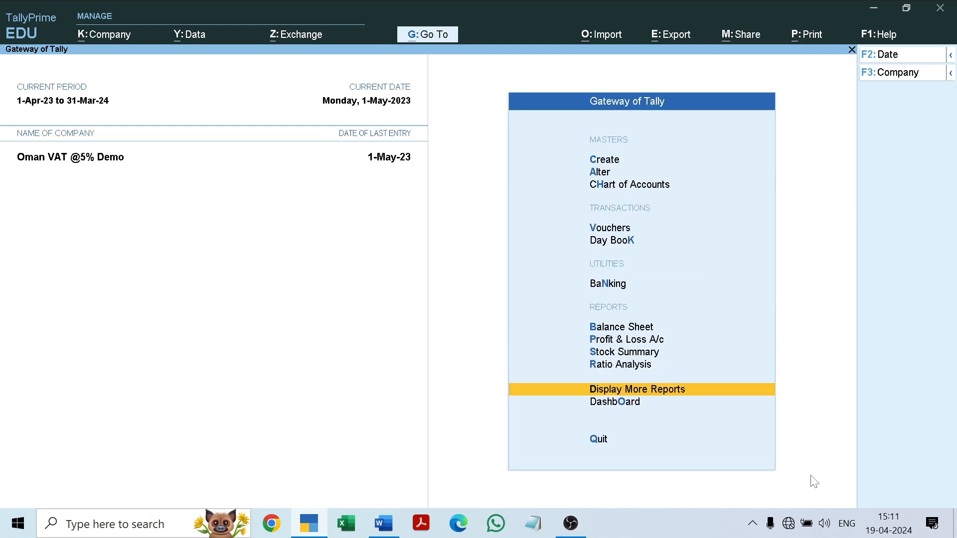
{"action": "key", "text": "Escape"}
{"action": "key", "text": "Escape"}
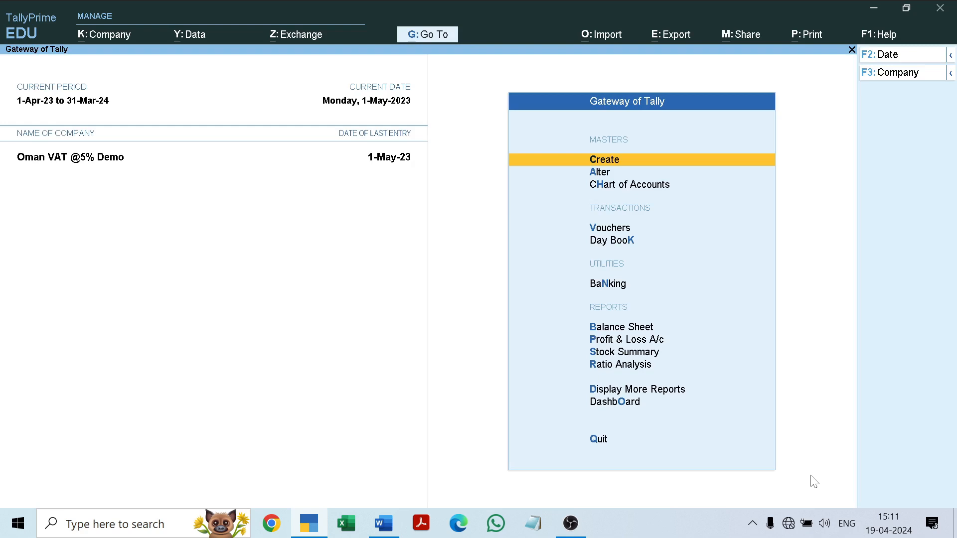
Step: View the Input VAT@5% payment voucher from the Day Book for 1-May-23 and leave it without altering it
{"action": "key", "text": "Down"}
{"action": "key", "text": "Down"}
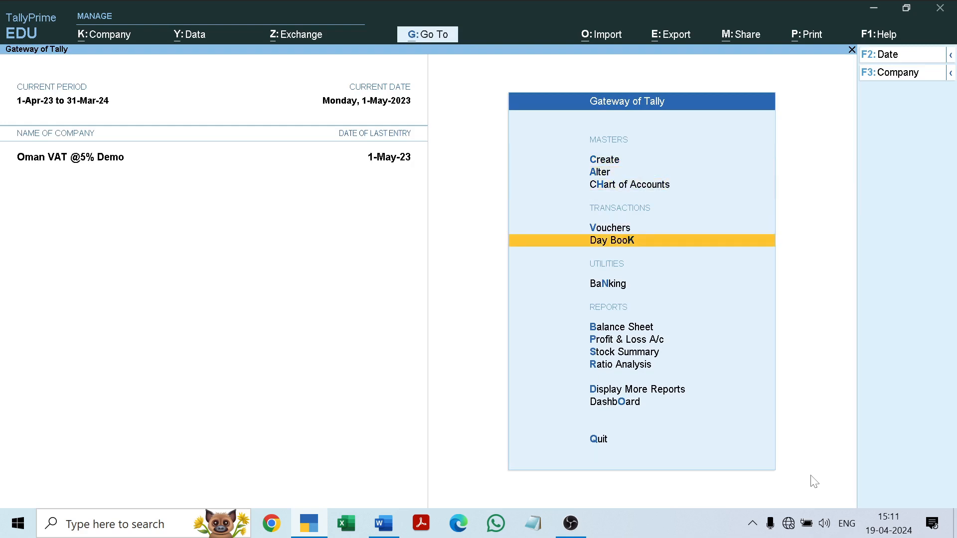
{"action": "key", "text": "Return"}
{"action": "key", "text": "Down"}
{"action": "key", "text": "Down"}
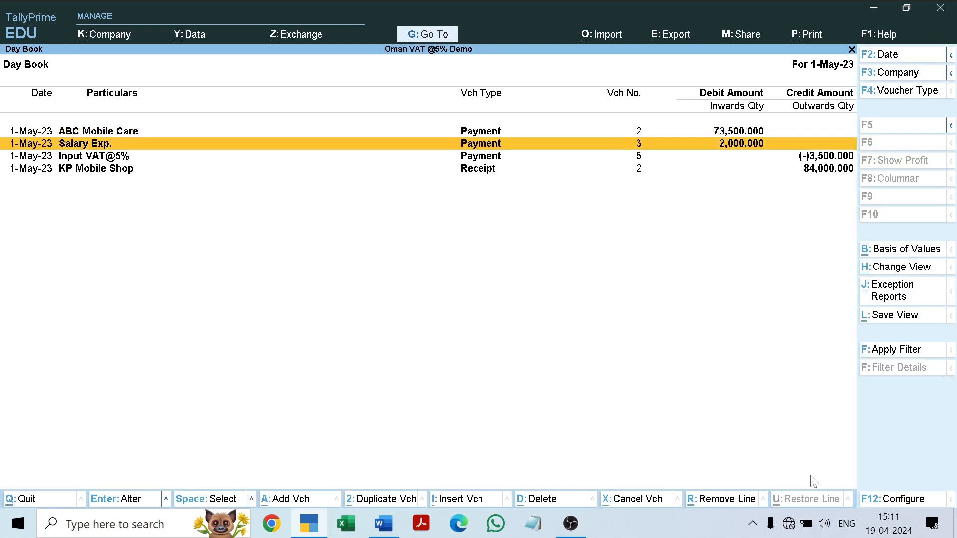
{"action": "key", "text": "Return"}
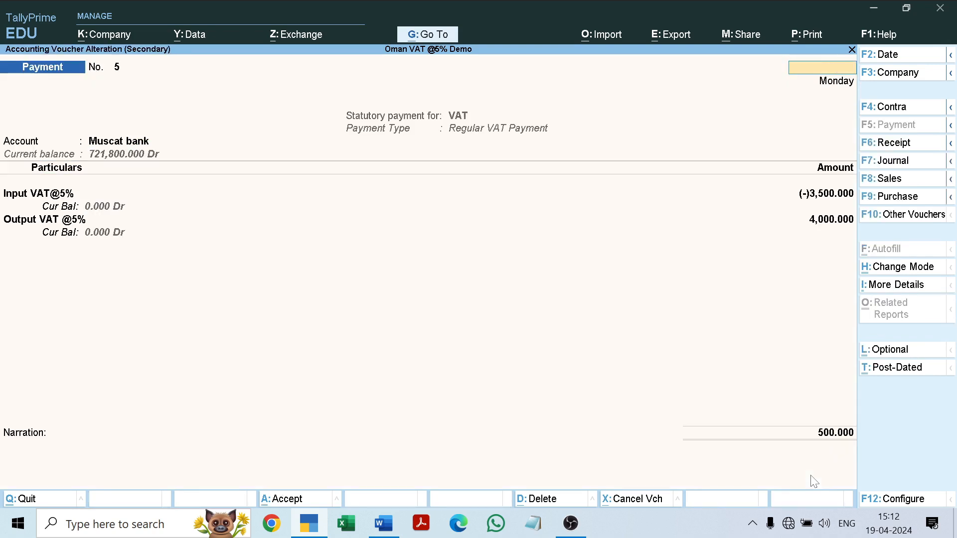
{"action": "key", "text": "Escape"}
{"action": "key", "text": "Return"}
{"action": "key", "text": "Escape"}
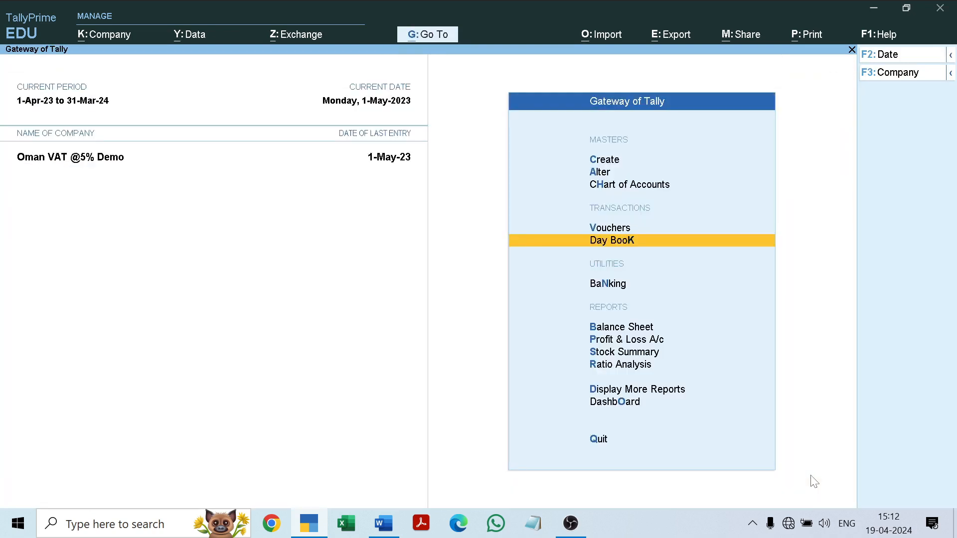
Step: Show the Trial Balance in detailed form and check the Duties & Taxes group summary
{"action": "key", "text": "d"}
{"action": "key", "text": "Return"}
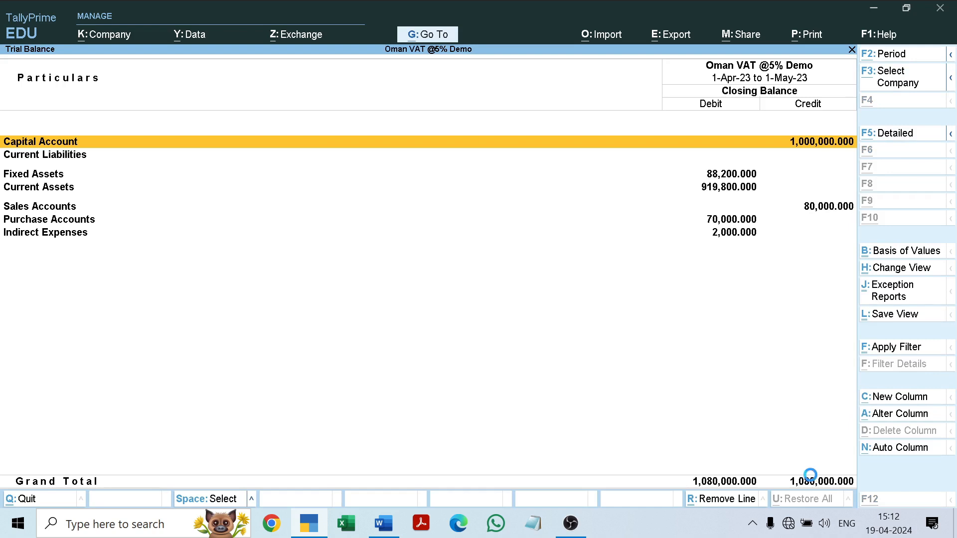
{"action": "key", "text": "alt+F5"}
{"action": "key", "text": "Down"}
{"action": "key", "text": "Down"}
{"action": "key", "text": "Down"}
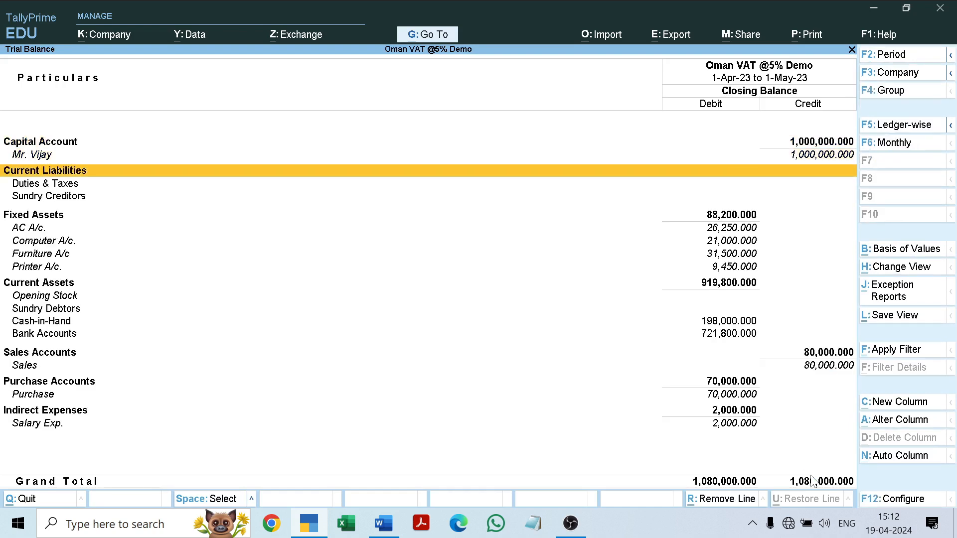
{"action": "key", "text": "Return"}
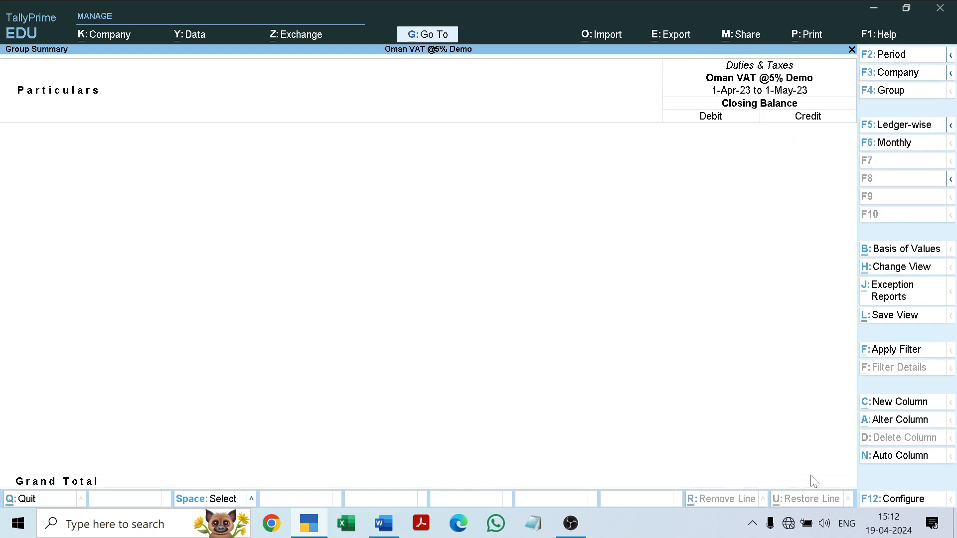
{"action": "key", "text": "Escape"}
Step: Review the Trial Balance lines from Capital Account down to Salary Exp., including fixed assets, debtors, cash and bank accounts, and close the report
{"action": "key", "text": "Up"}
{"action": "key", "text": "Up"}
{"action": "key", "text": "Up"}
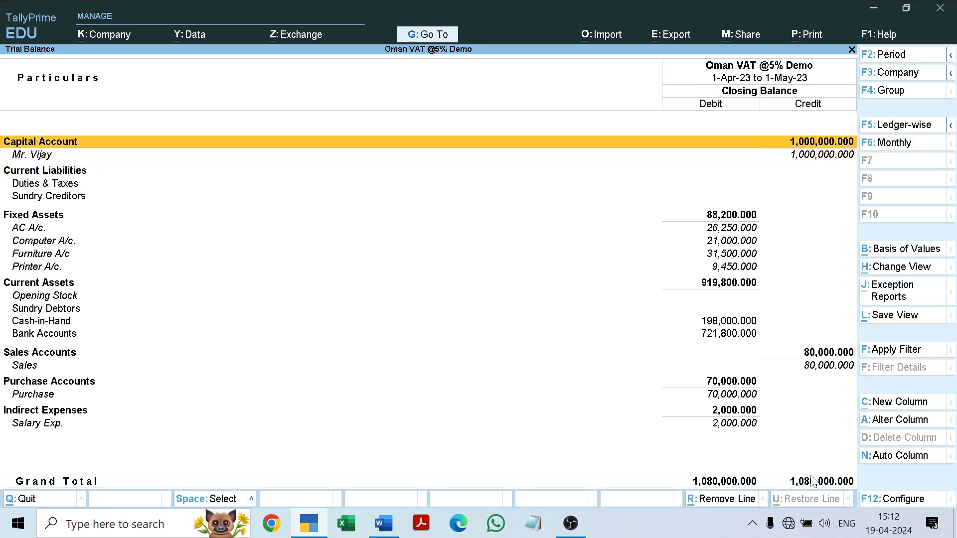
{"action": "key", "text": "Down"}
{"action": "key", "text": "Down"}
{"action": "key", "text": "Down"}
{"action": "key", "text": "Down"}
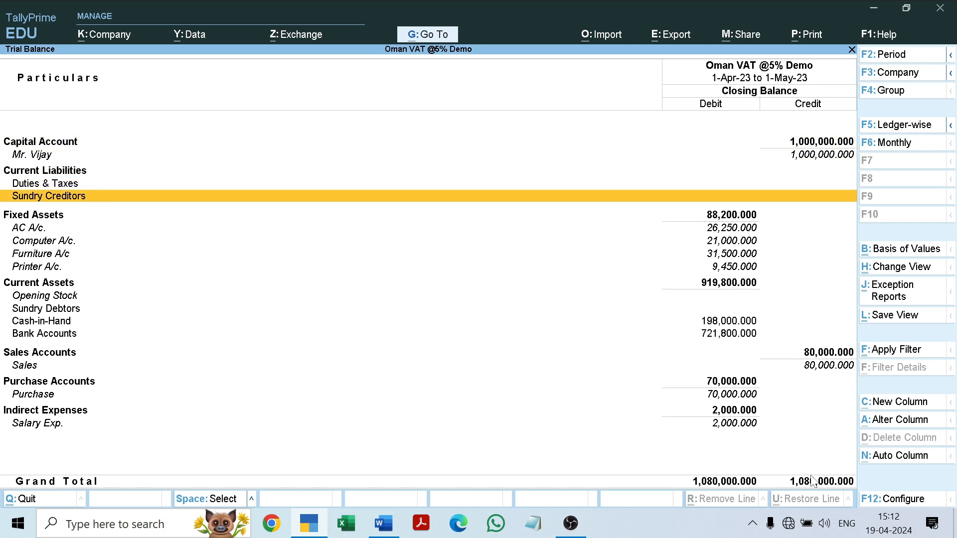
{"action": "key", "text": "Down"}
{"action": "key", "text": "Down"}
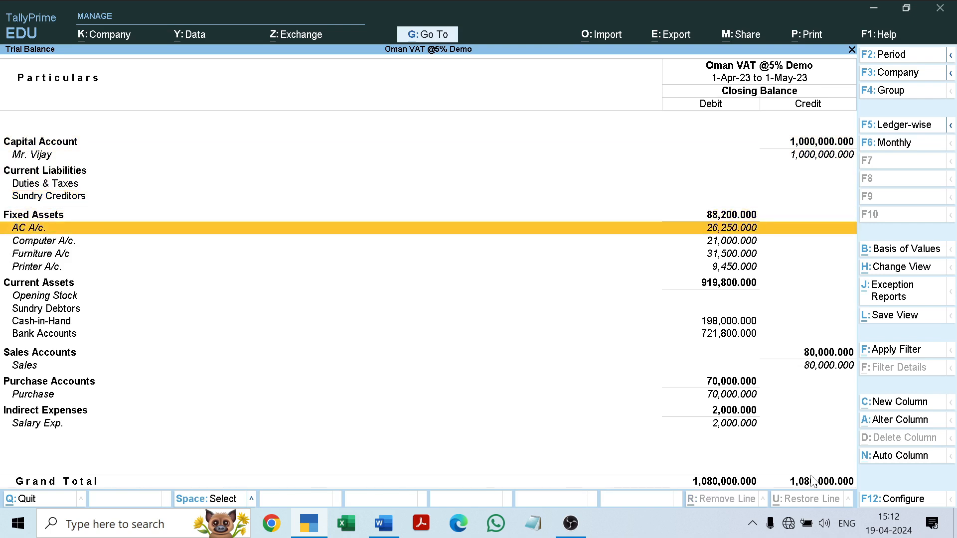
{"action": "key", "text": "Down"}
{"action": "key", "text": "Down"}
{"action": "key", "text": "Down"}
{"action": "key", "text": "Down"}
{"action": "key", "text": "Down"}
{"action": "key", "text": "Down"}
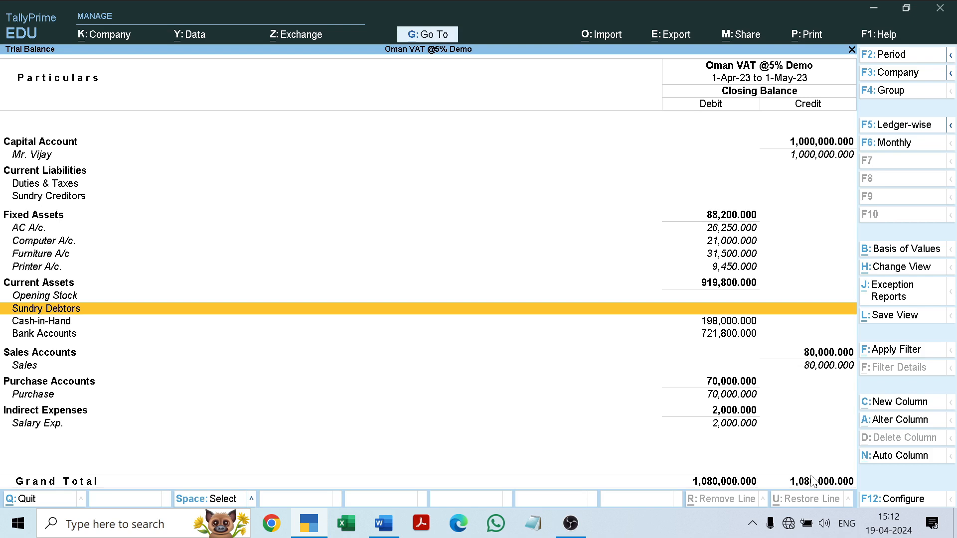
{"action": "key", "text": "Down"}
{"action": "key", "text": "Down"}
{"action": "key", "text": "Down"}
{"action": "key", "text": "Down"}
{"action": "key", "text": "Down"}
{"action": "key", "text": "Down"}
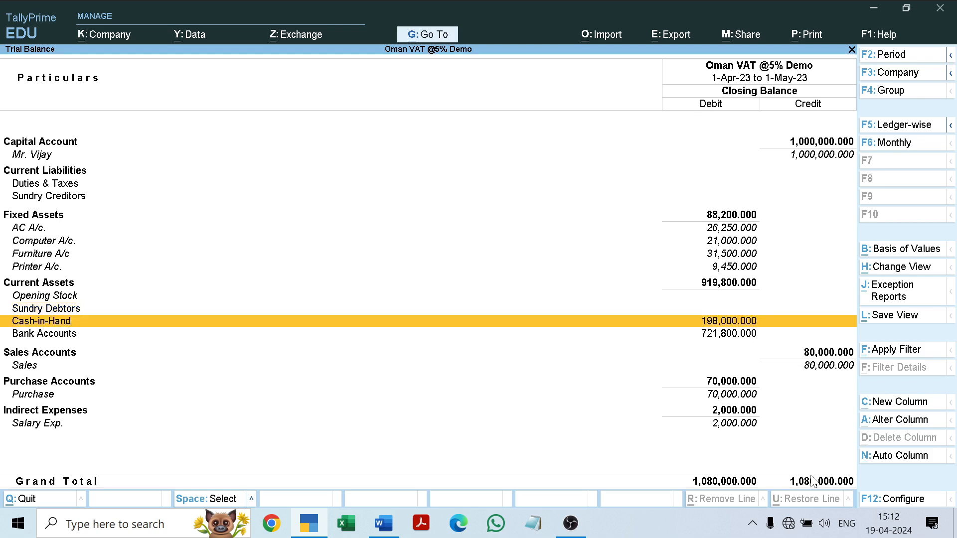
{"action": "key", "text": "Down"}
{"action": "key", "text": "Down"}
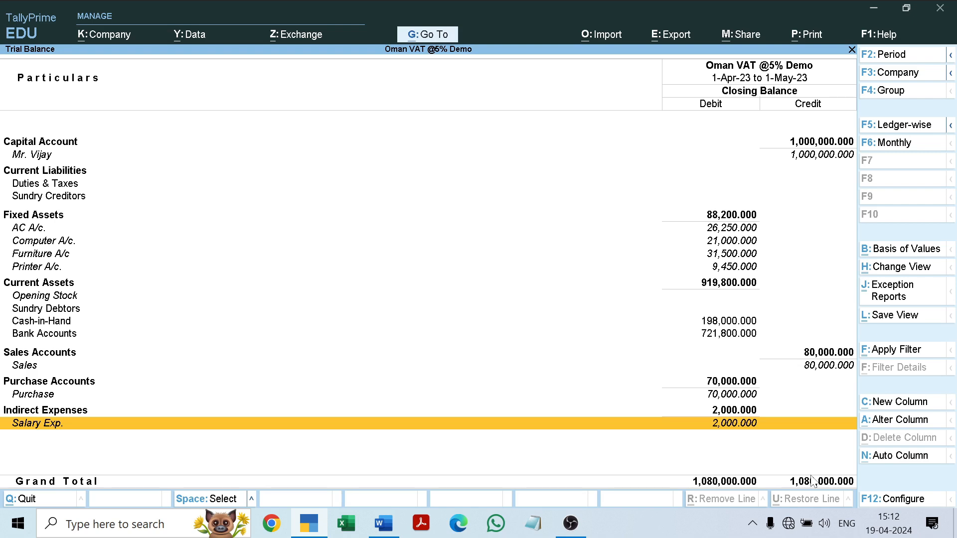
{"action": "key", "text": "Up"}
{"action": "key", "text": "Up"}
{"action": "key", "text": "Up"}
{"action": "key", "text": "Up"}
{"action": "key", "text": "Escape"}
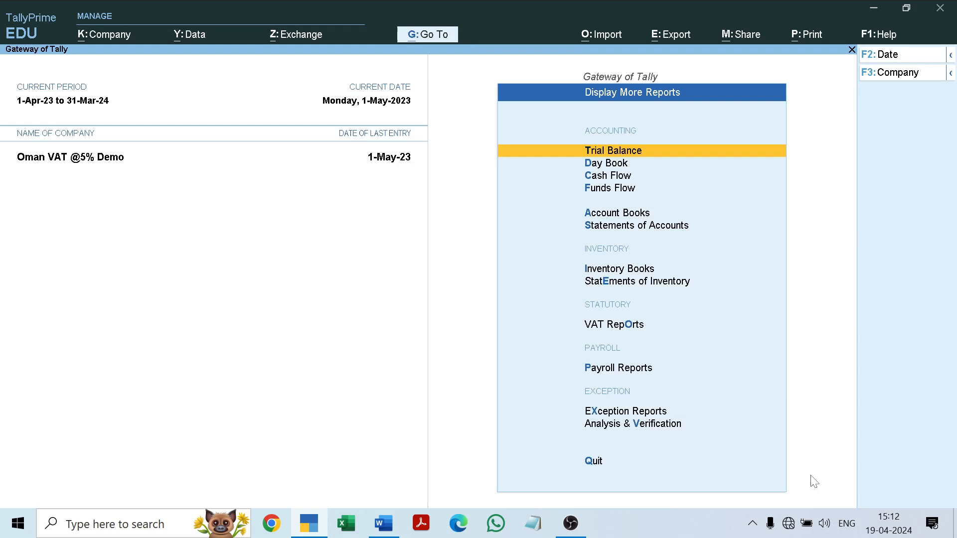
{"action": "key", "text": "Escape"}
{"action": "key", "text": "Escape"}
{"action": "key", "text": "n"}
Step: Show the Balance Sheet in detailed form and review its liabilities, Profit & Loss A/c and current assets
{"action": "key", "text": "Down"}
{"action": "key", "text": "Down"}
{"action": "key", "text": "Down"}
{"action": "key", "text": "Down"}
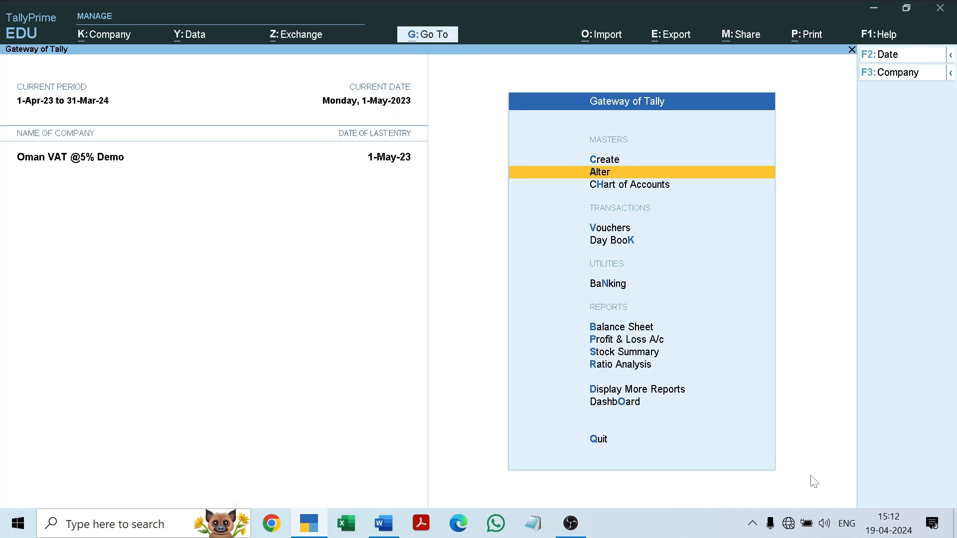
{"action": "key", "text": "Down"}
{"action": "key", "text": "Down"}
{"action": "key", "text": "Return"}
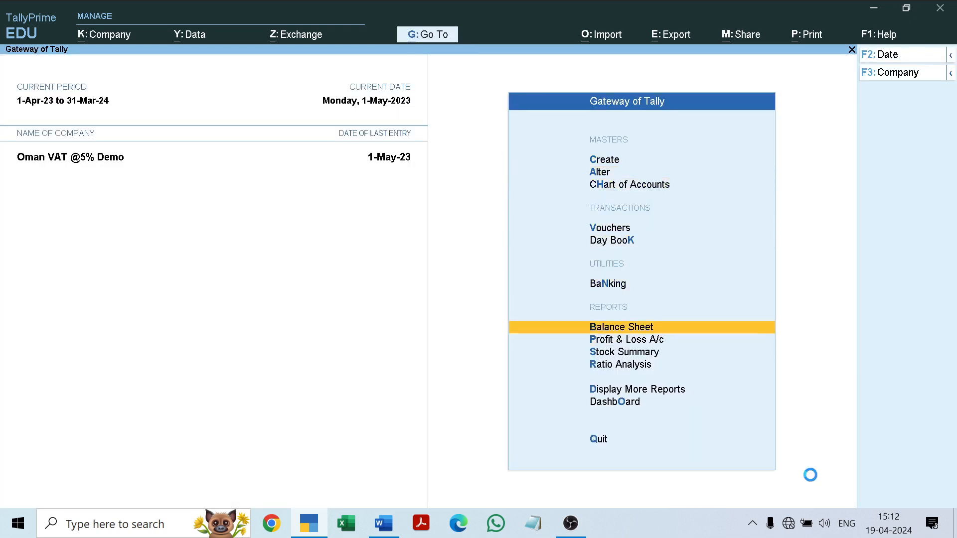
{"action": "key", "text": "alt+F5"}
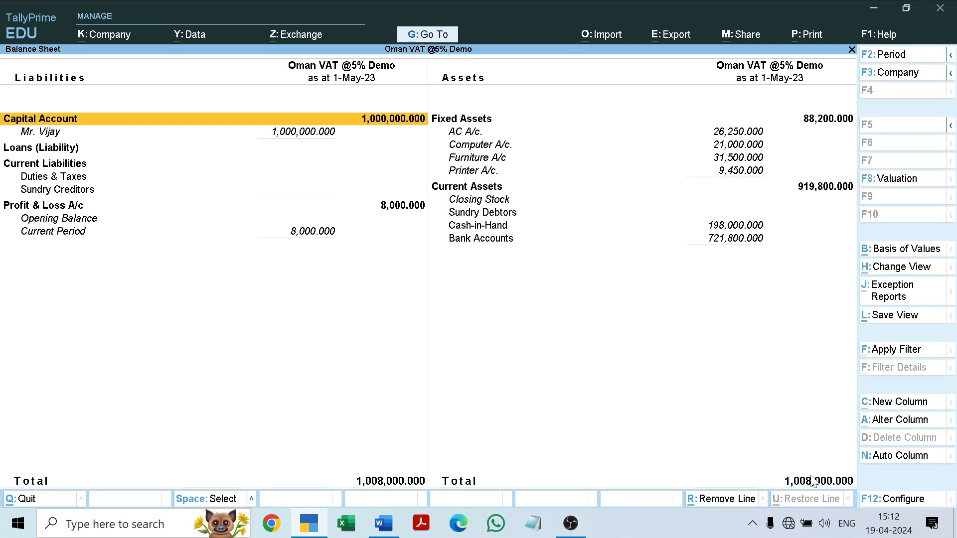
{"action": "key", "text": "Down"}
{"action": "key", "text": "Down"}
{"action": "key", "text": "Down"}
{"action": "key", "text": "Down"}
{"action": "key", "text": "Down"}
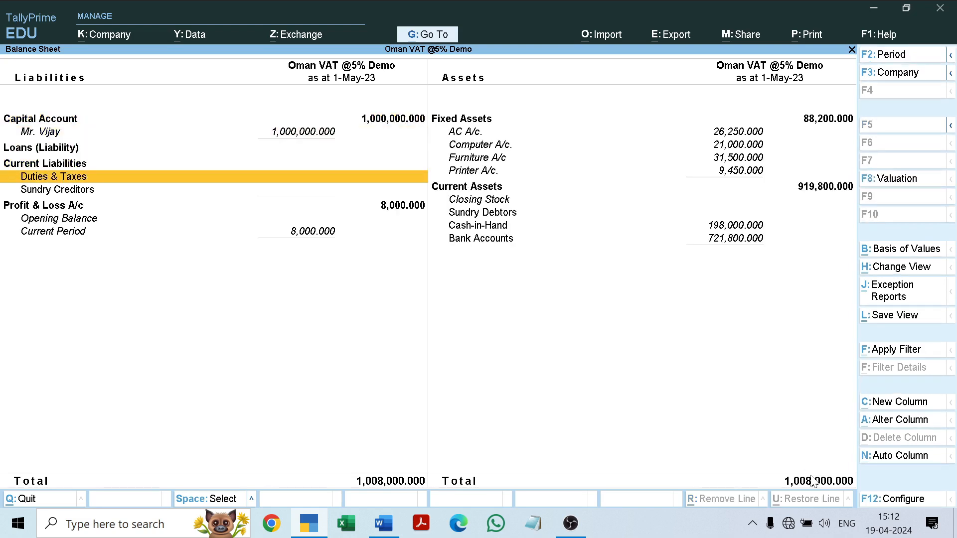
{"action": "key", "text": "Down"}
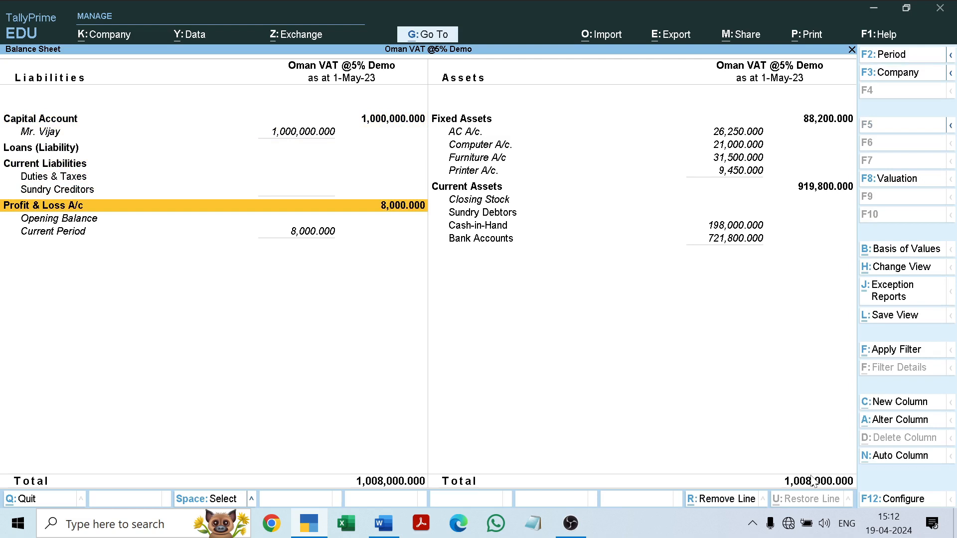
{"action": "key", "text": "Right"}
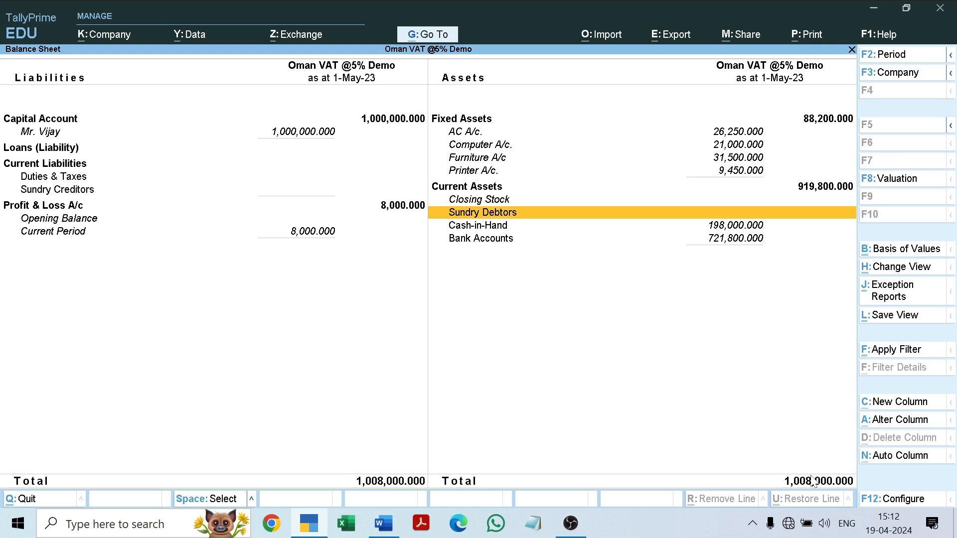
Step: Show the Profit & Loss A/c in detailed form and review its left-hand lines from Purchase Accounts down to Nett Profit
{"action": "key", "text": "Escape"}
{"action": "key", "text": "Down"}
{"action": "key", "text": "Return"}
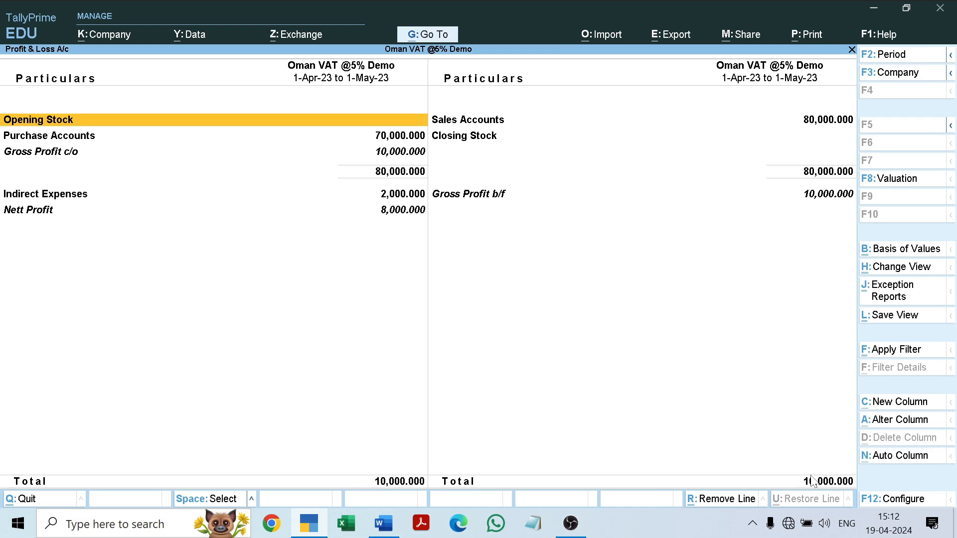
{"action": "key", "text": "alt+F5"}
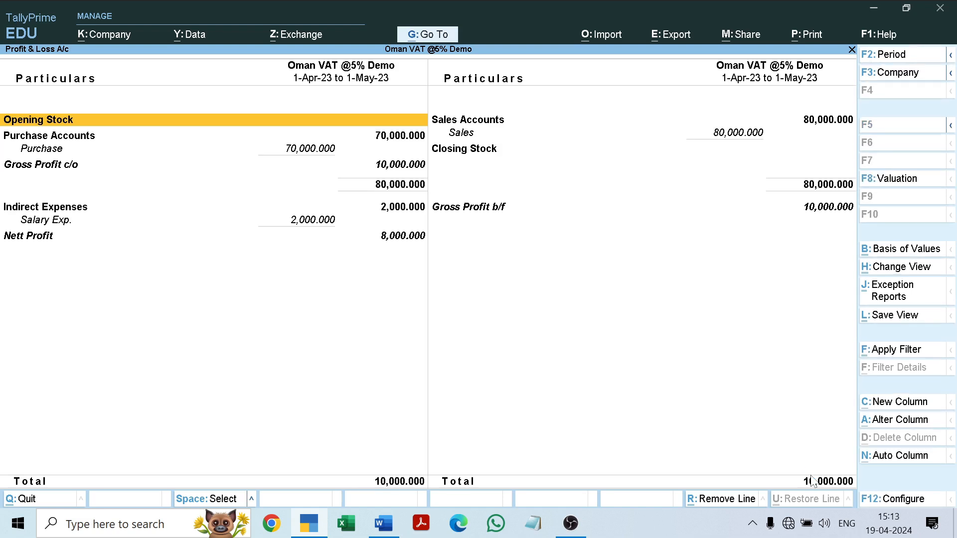
{"action": "key", "text": "Down"}
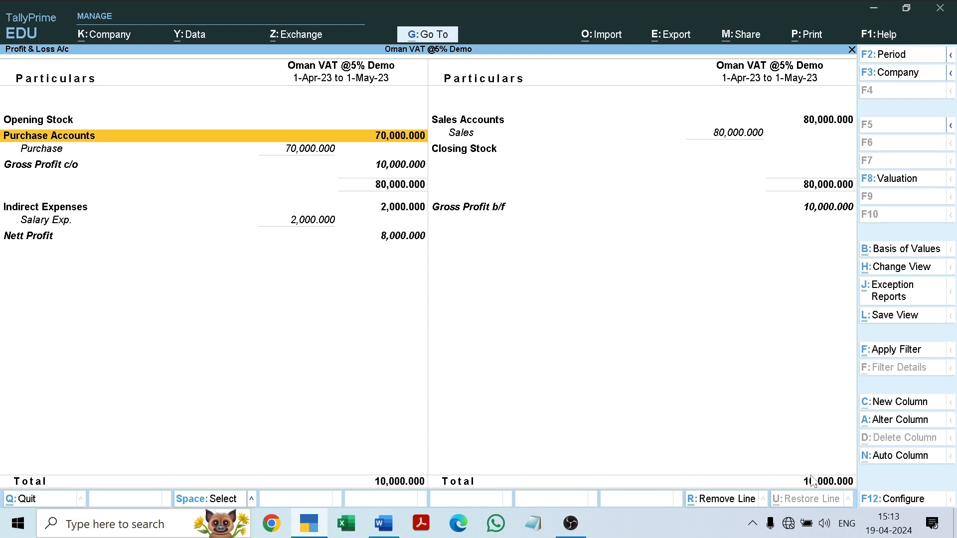
{"action": "key", "text": "Down"}
{"action": "key", "text": "Down"}
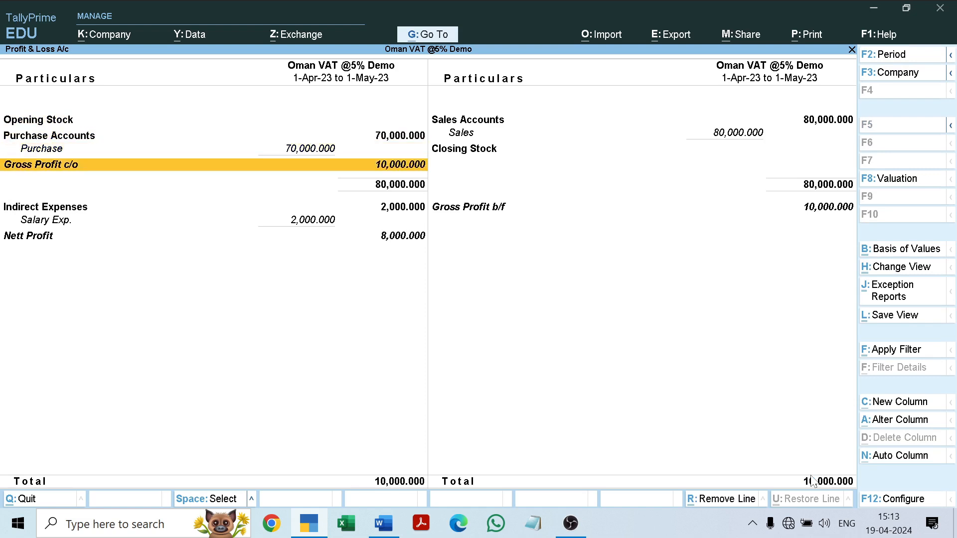
{"action": "key", "text": "Down"}
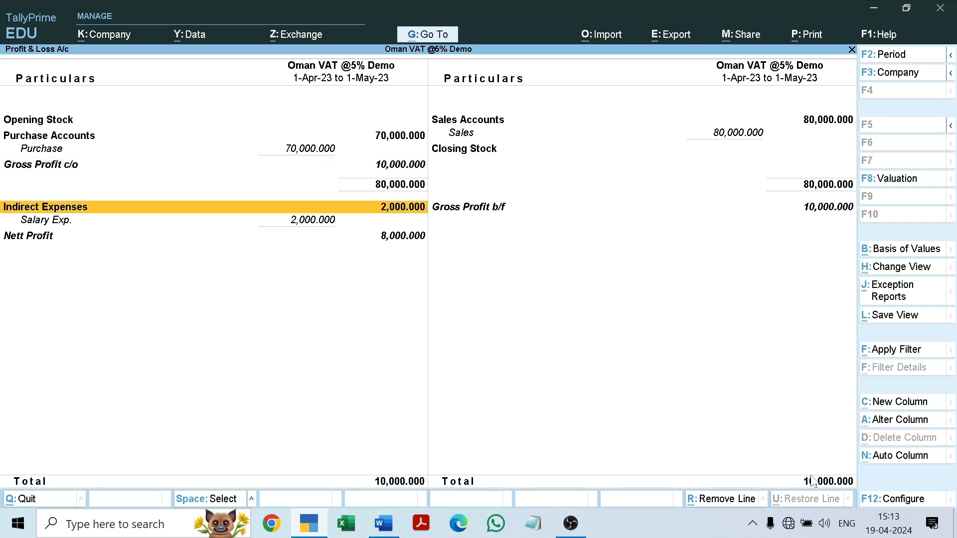
{"action": "key", "text": "Down"}
{"action": "key", "text": "Down"}
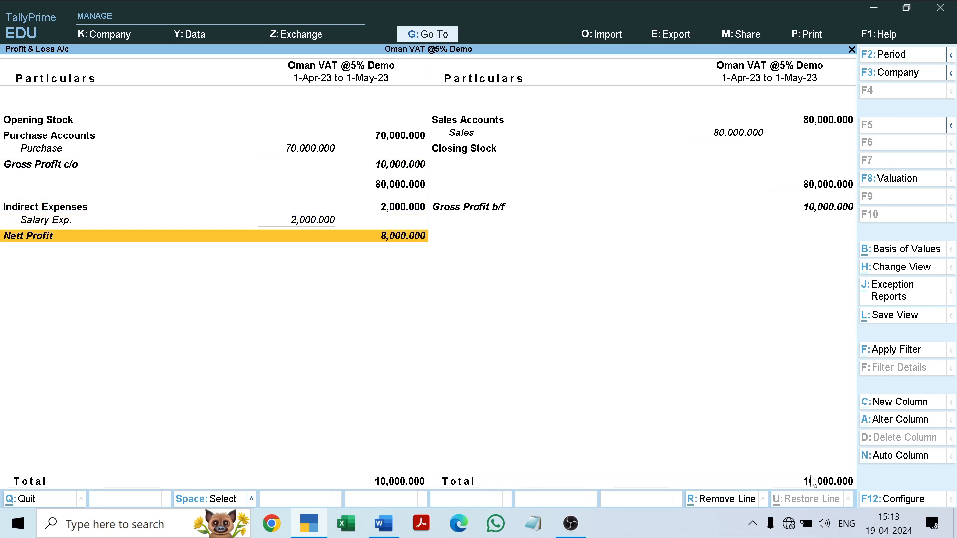
Step: Compare Gross Profit b/f with Salary Exp. and Nett Profit, check the Sales Accounts lines, and close the Profit & Loss A/c
{"action": "key", "text": "Right"}
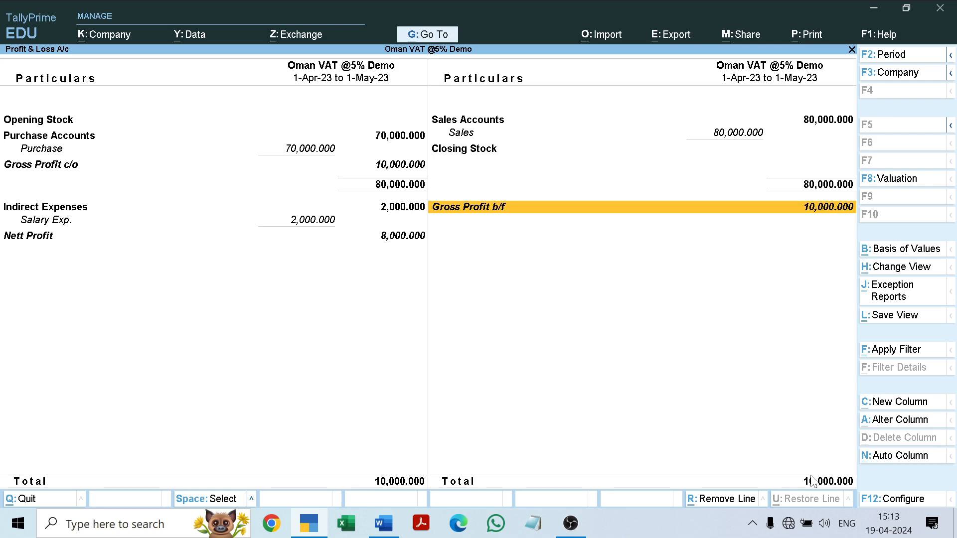
{"action": "key", "text": "Left"}
{"action": "key", "text": "Down"}
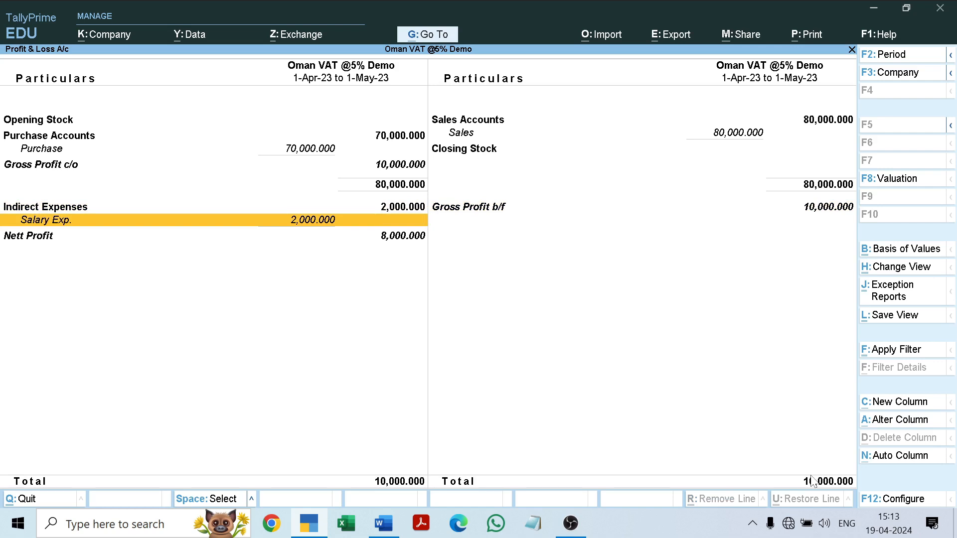
{"action": "key", "text": "Down"}
{"action": "key", "text": "Up"}
{"action": "key", "text": "Right"}
{"action": "key", "text": "Up"}
{"action": "key", "text": "Up"}
{"action": "key", "text": "Up"}
{"action": "key", "text": "Down"}
{"action": "key", "text": "Down"}
{"action": "key", "text": "Up"}
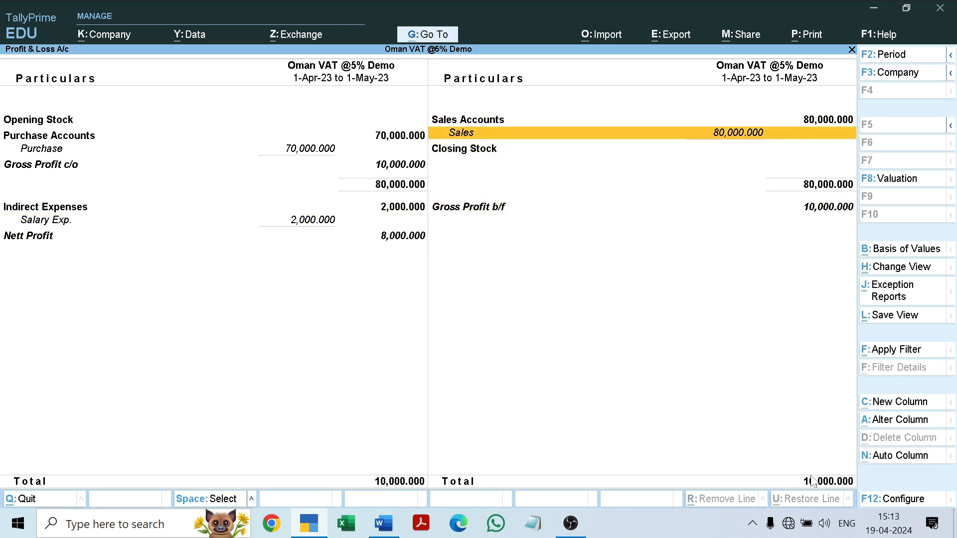
{"action": "key", "text": "Escape"}
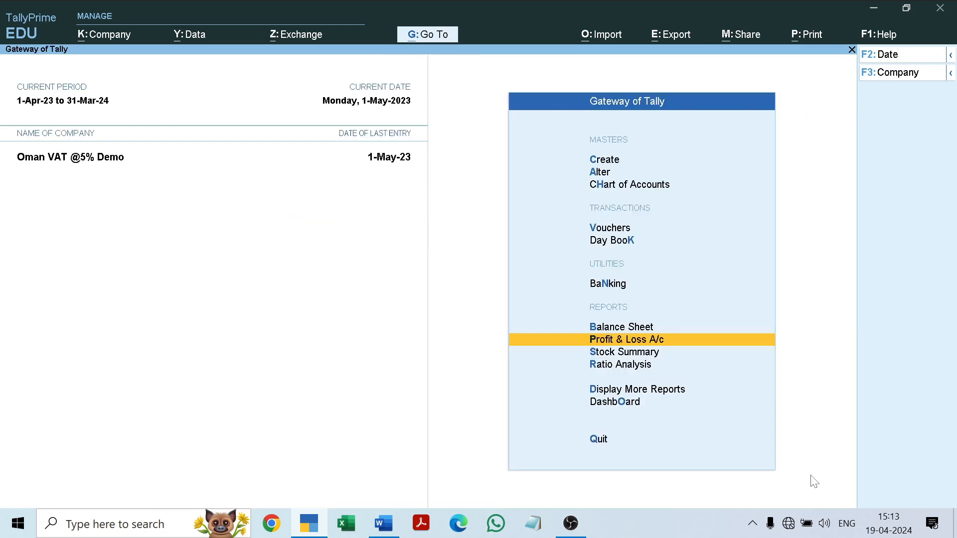
Step: View the Mobile stock group in the Stock Summary and return to the Gateway of Tally without quitting
{"action": "key", "text": "Down"}
{"action": "key", "text": "Return"}
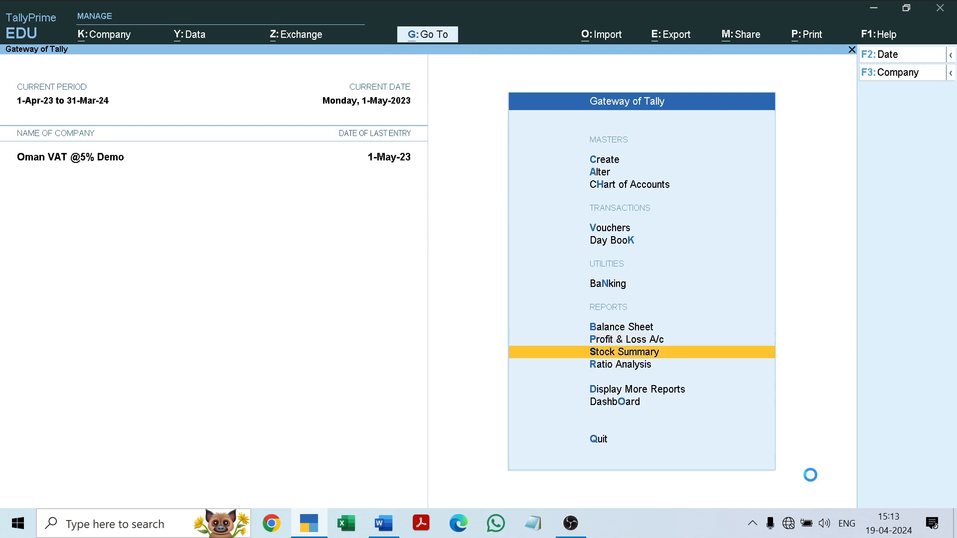
{"action": "key", "text": "Return"}
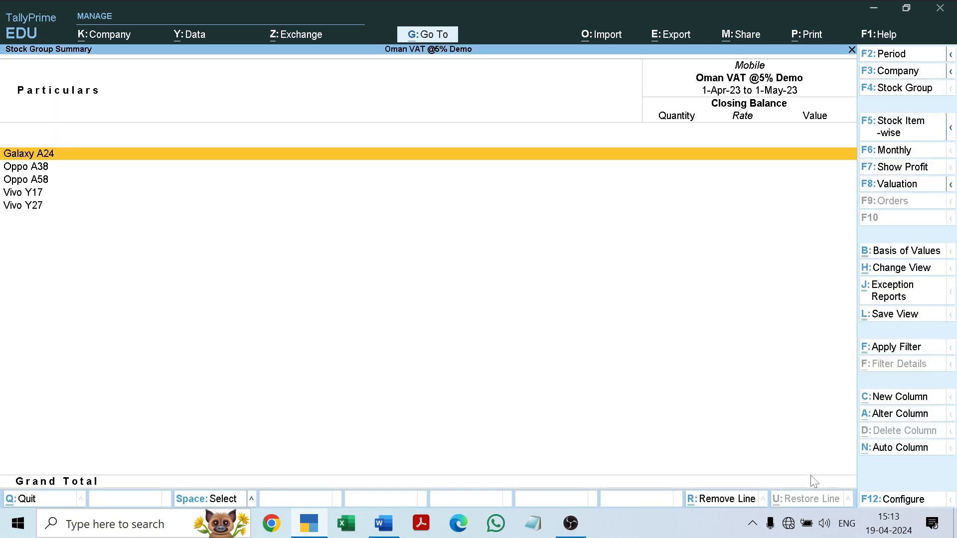
{"action": "key", "text": "Escape"}
{"action": "key", "text": "Escape"}
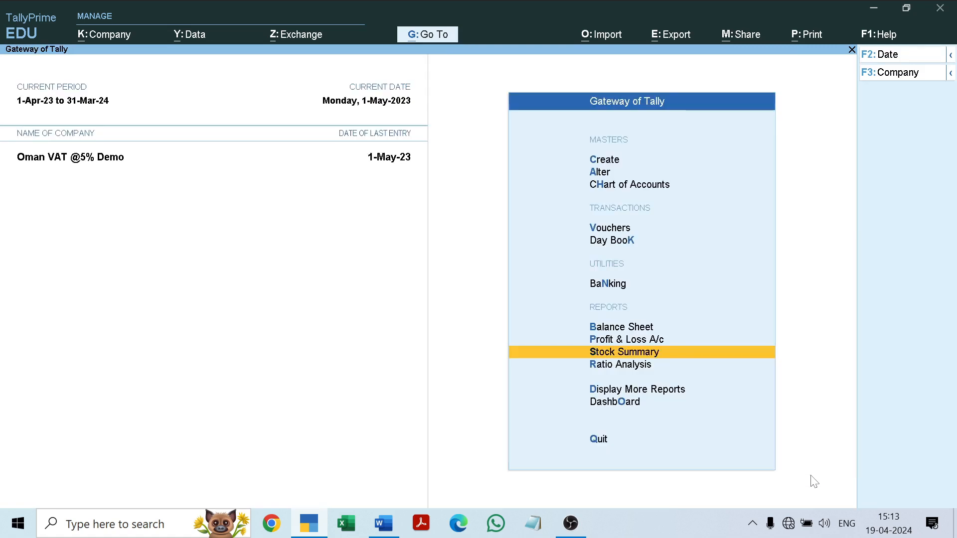
{"action": "key", "text": "Escape"}
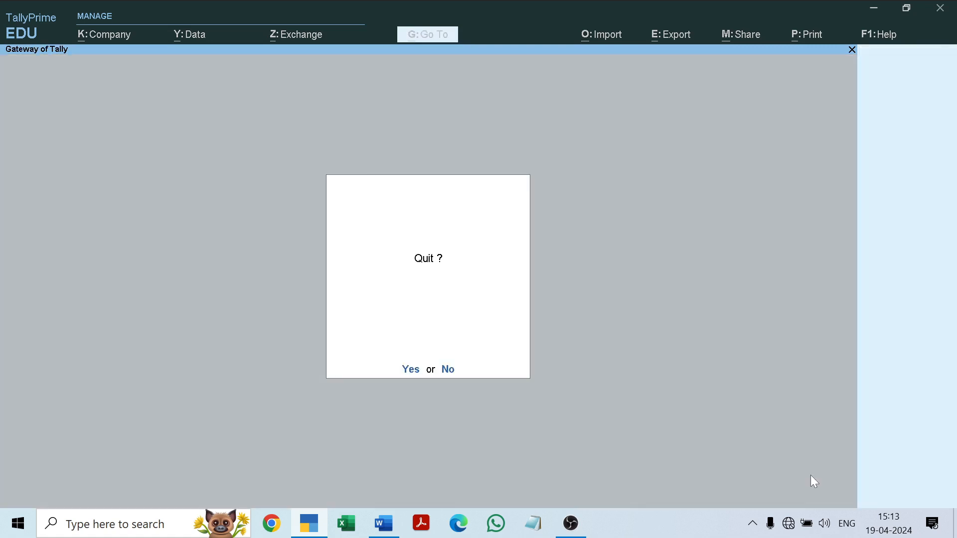
{"action": "key", "text": "Escape"}
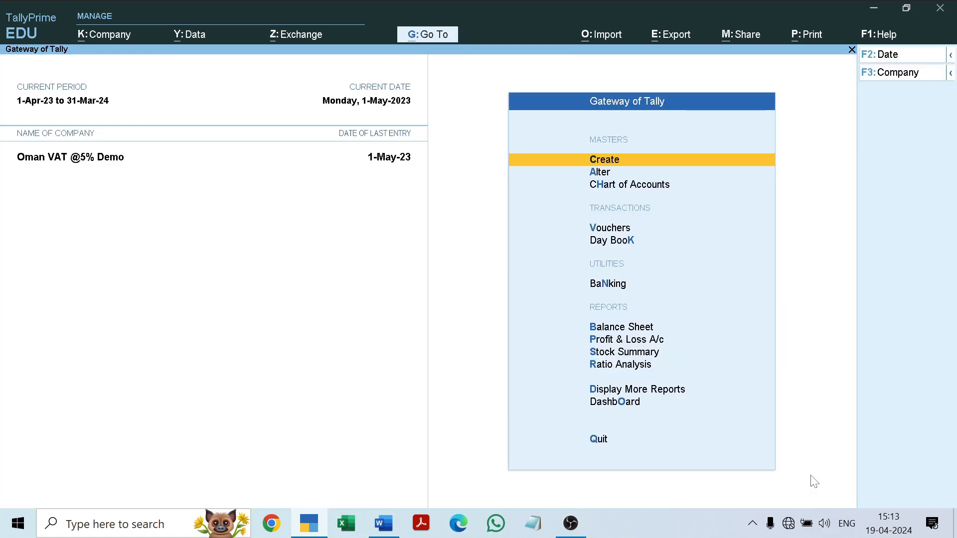
Step: Open the 1-May-23 VAT payment voucher from the Day Book
{"action": "key", "text": "Down"}
{"action": "key", "text": "Down"}
{"action": "key", "text": "Down"}
{"action": "key", "text": "Down"}
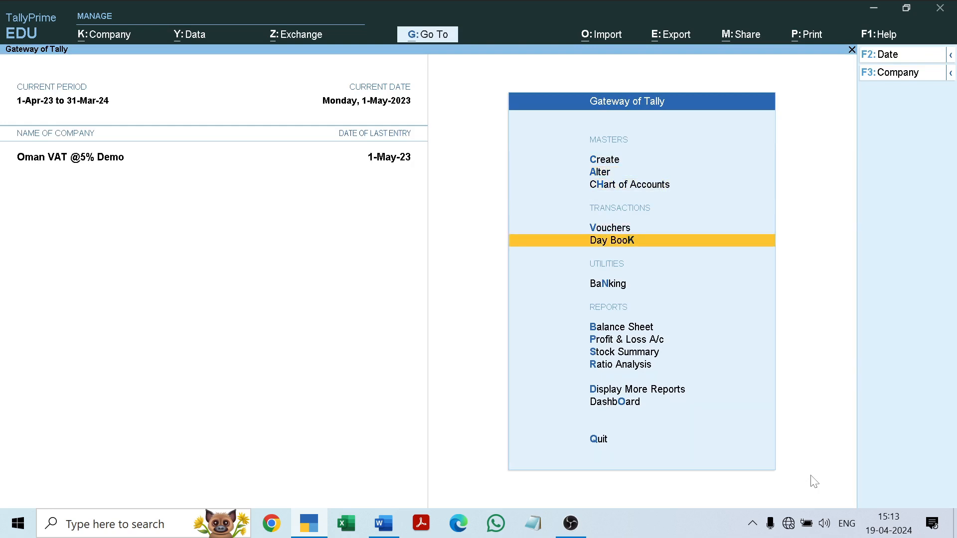
{"action": "key", "text": "Return"}
{"action": "key", "text": "Down"}
{"action": "key", "text": "Return"}
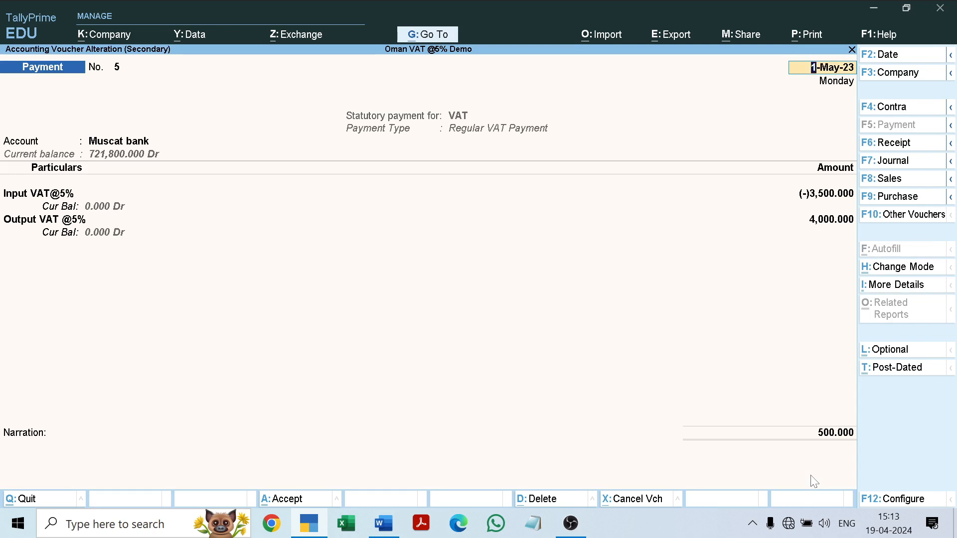
Step: Preview the Payment Voucher's printout enlarged, review it, and return to the Gateway of Tally without printing or altering the voucher
{"action": "key", "text": "ctrl"}
{"action": "key", "text": "ctrl+p"}
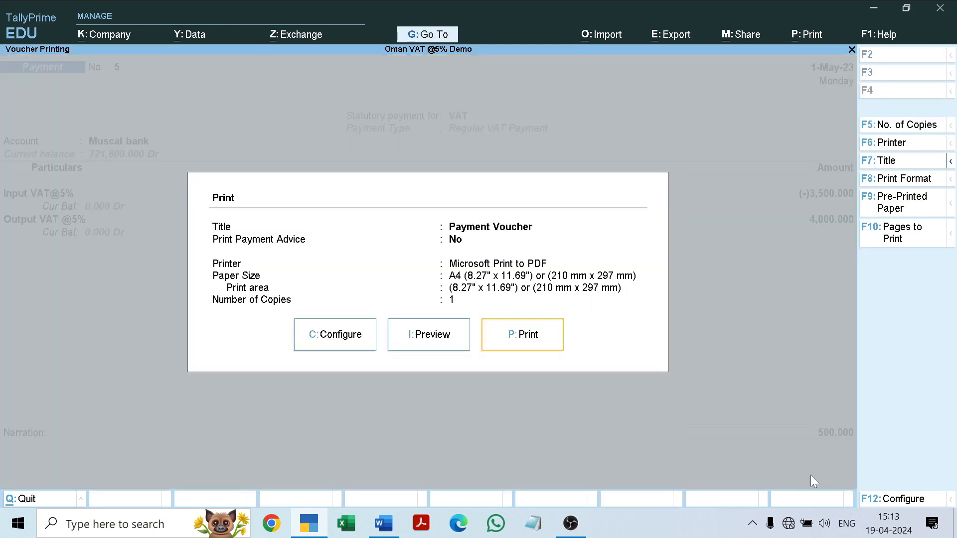
{"action": "key", "text": "i"}
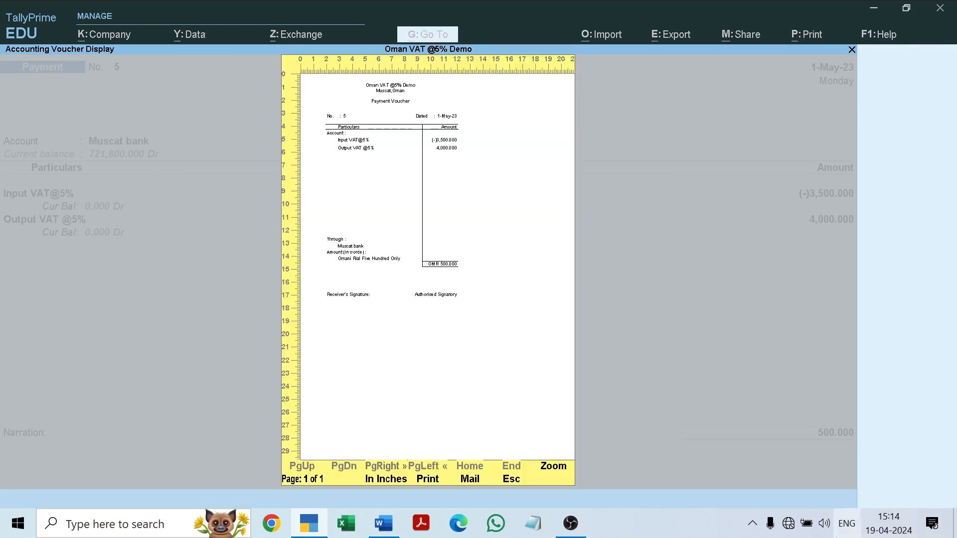
{"action": "left_click", "coordinate": [555, 473]}
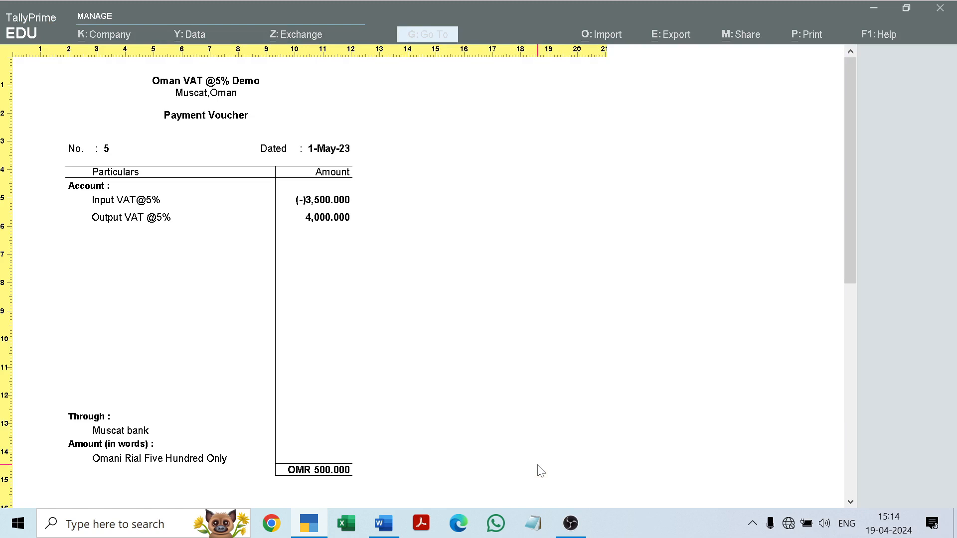
{"action": "scroll", "coordinate": [845, 269], "scroll_direction": "down", "scroll_amount": 1}
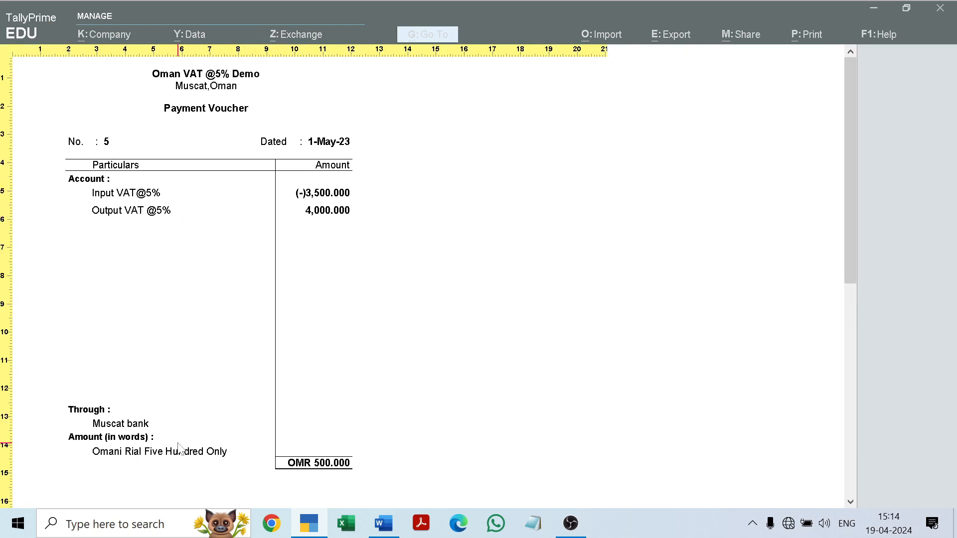
{"action": "key", "text": "Escape"}
{"action": "key", "text": "Escape"}
{"action": "key", "text": "Escape"}
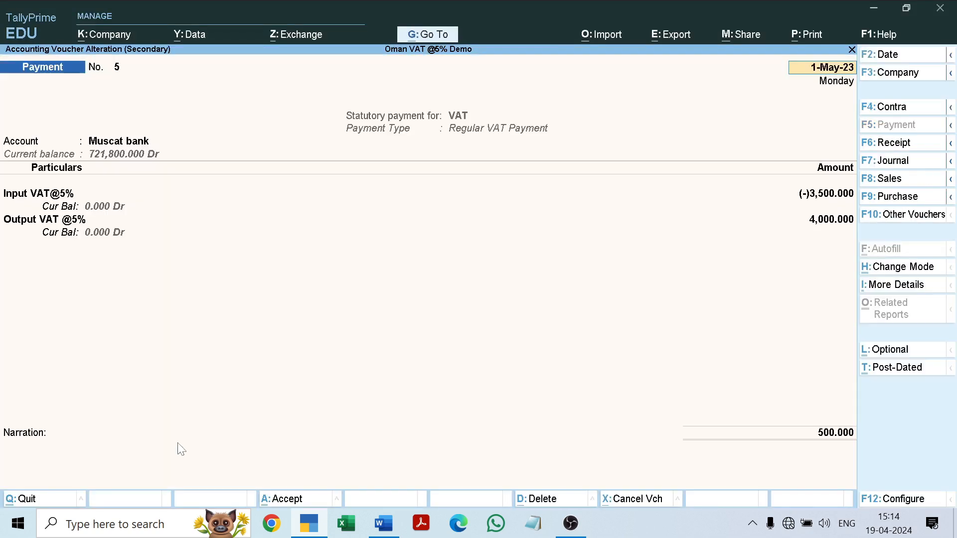
{"action": "key", "text": "Escape"}
{"action": "key", "text": "Escape"}
{"action": "key", "text": "Escape"}
{"action": "key", "text": "Escape"}
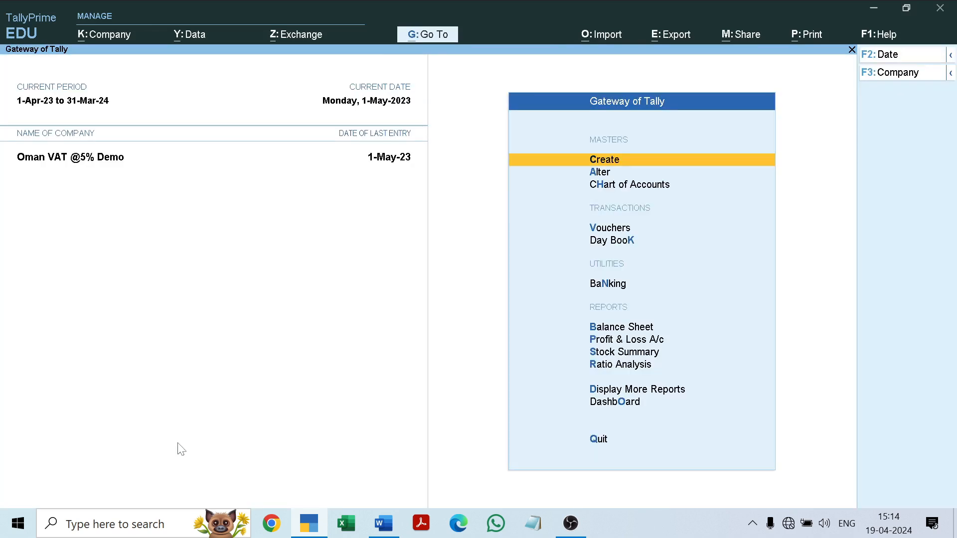